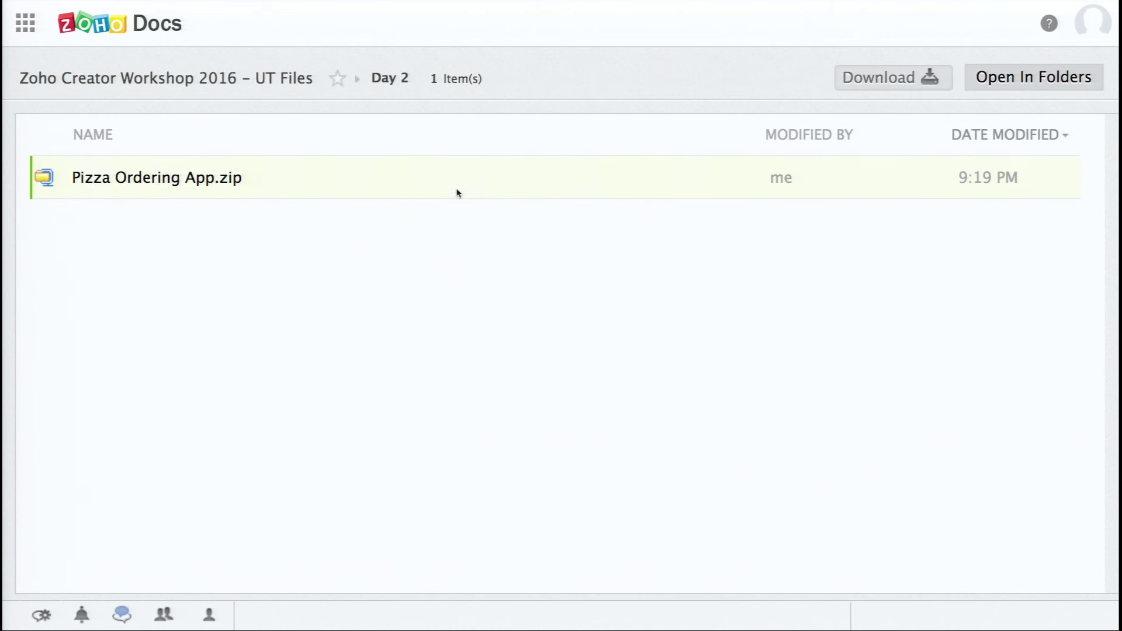
Step: Download Pizza Ordering App.zip from the shared Day 2 folder and close its preview
{"action": "left_click", "coordinate": [164, 178]}
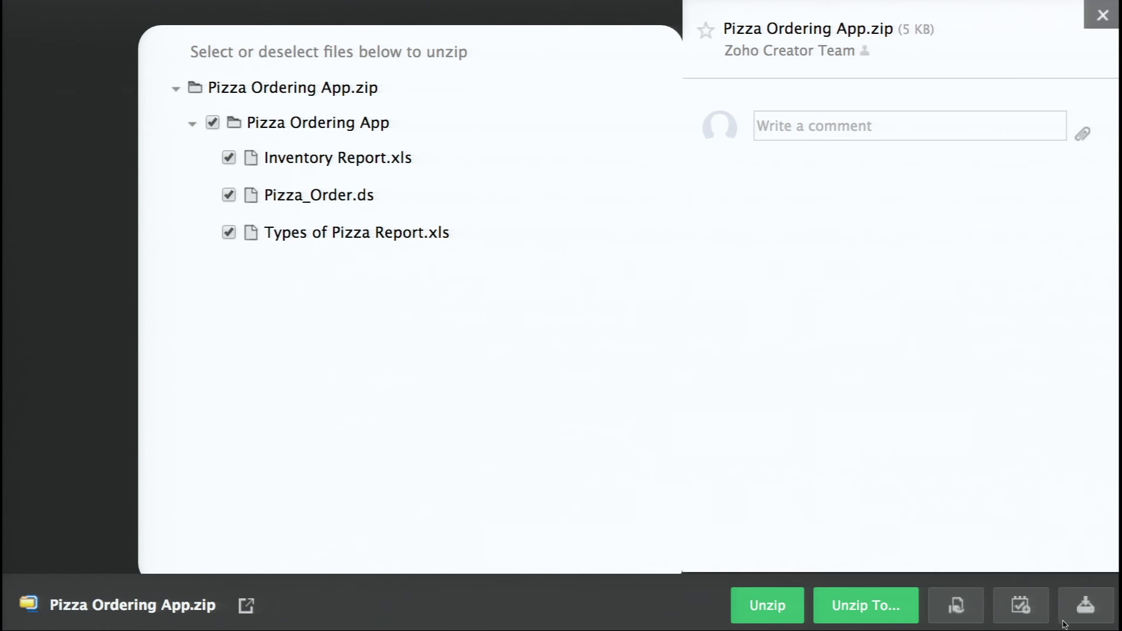
{"action": "mouse_move", "coordinate": [1072, 629]}
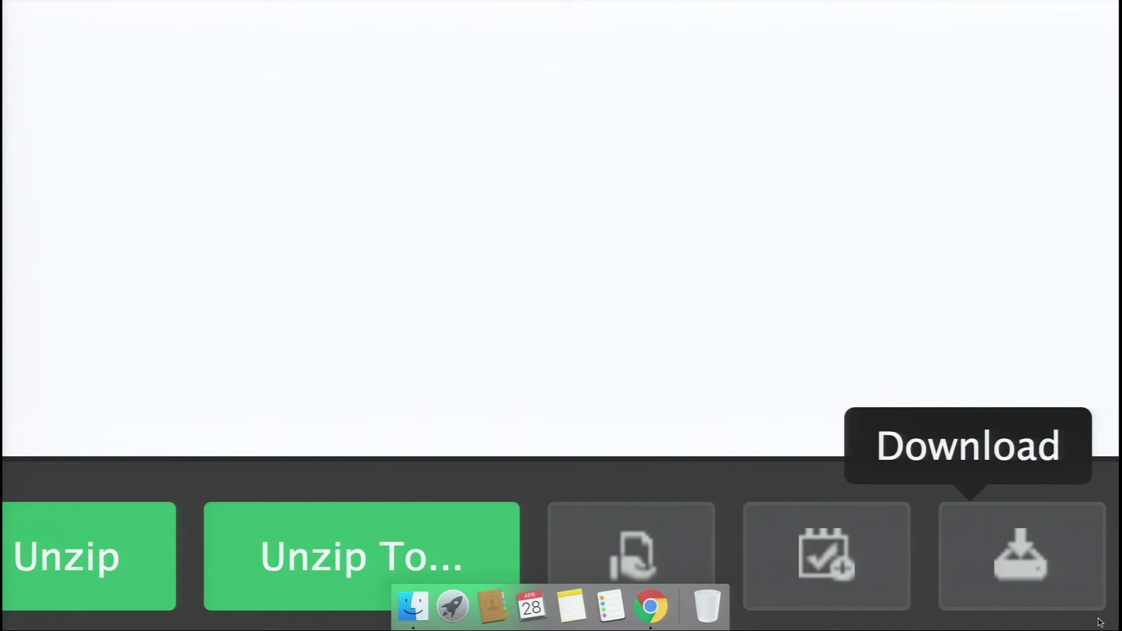
{"action": "left_click", "coordinate": [1057, 554]}
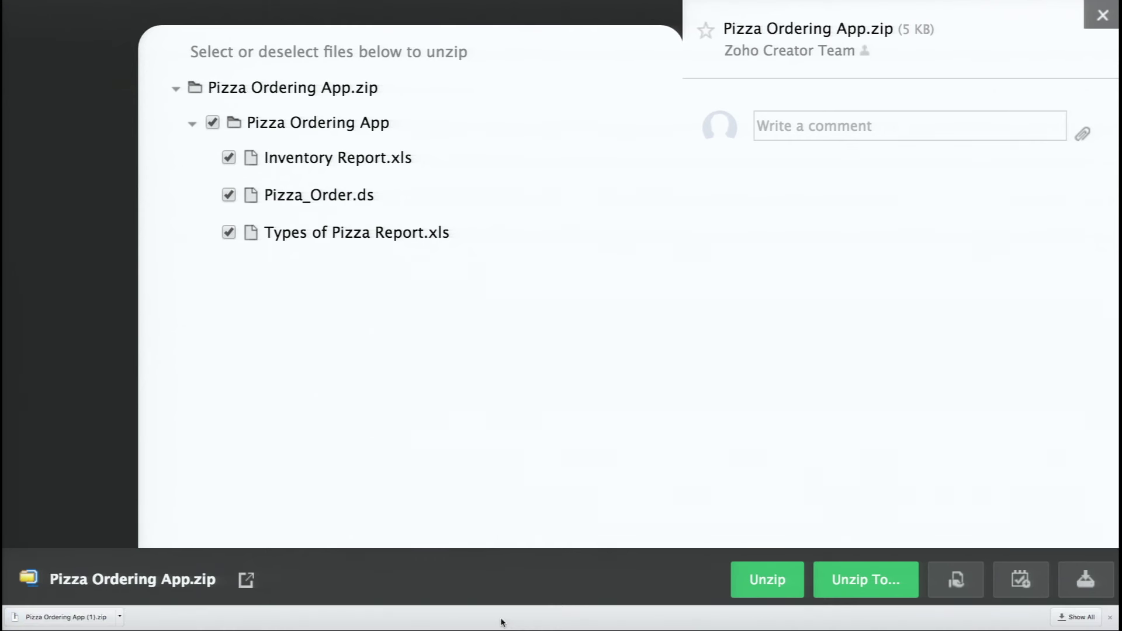
{"action": "mouse_move", "coordinate": [1099, 35]}
{"action": "left_click", "coordinate": [1102, 15]}
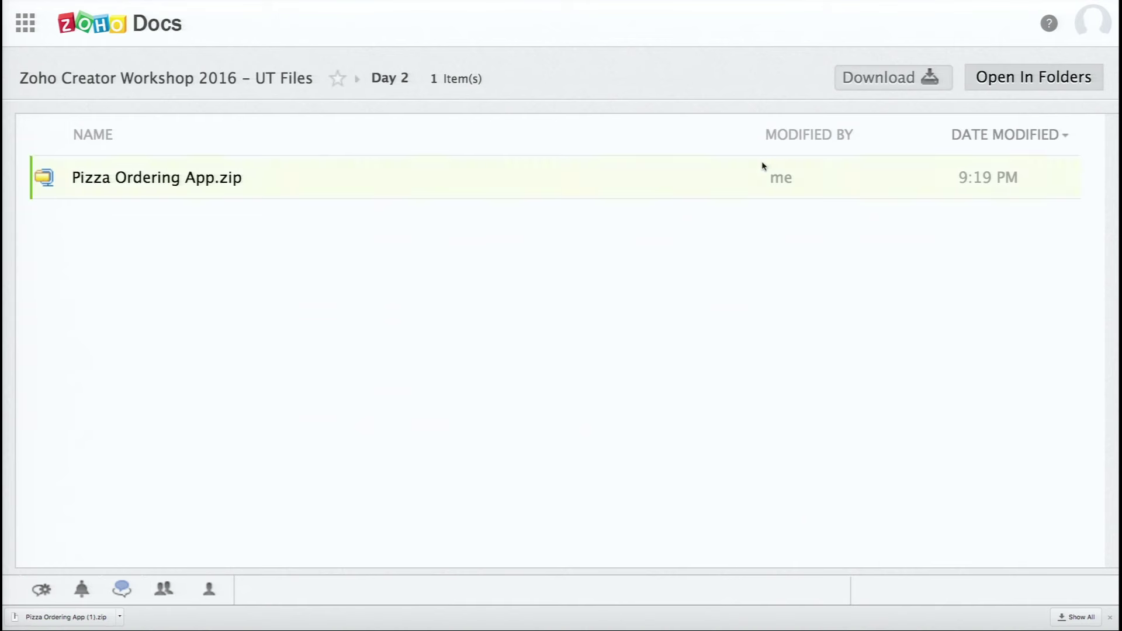
Step: Extract the downloaded Pizza Ordering App archive and move the resulting folder to a clear spot on the desktop
{"action": "left_click", "coordinate": [66, 617]}
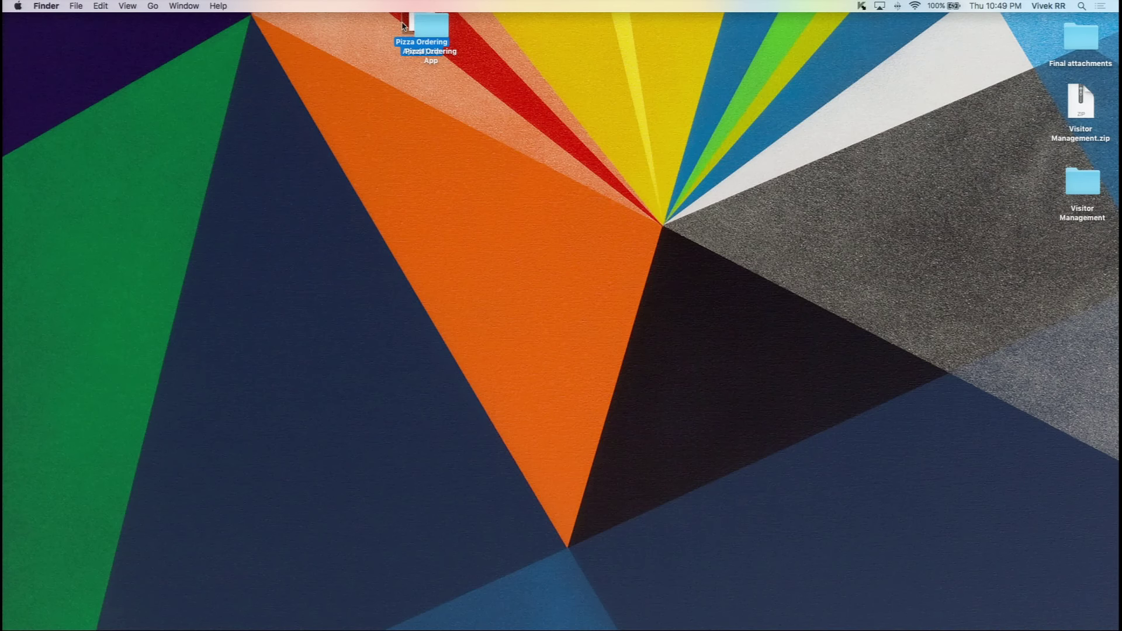
{"action": "left_click", "coordinate": [427, 35]}
{"action": "left_click_drag", "start_coordinate": [427, 35], "coordinate": [573, 130]}
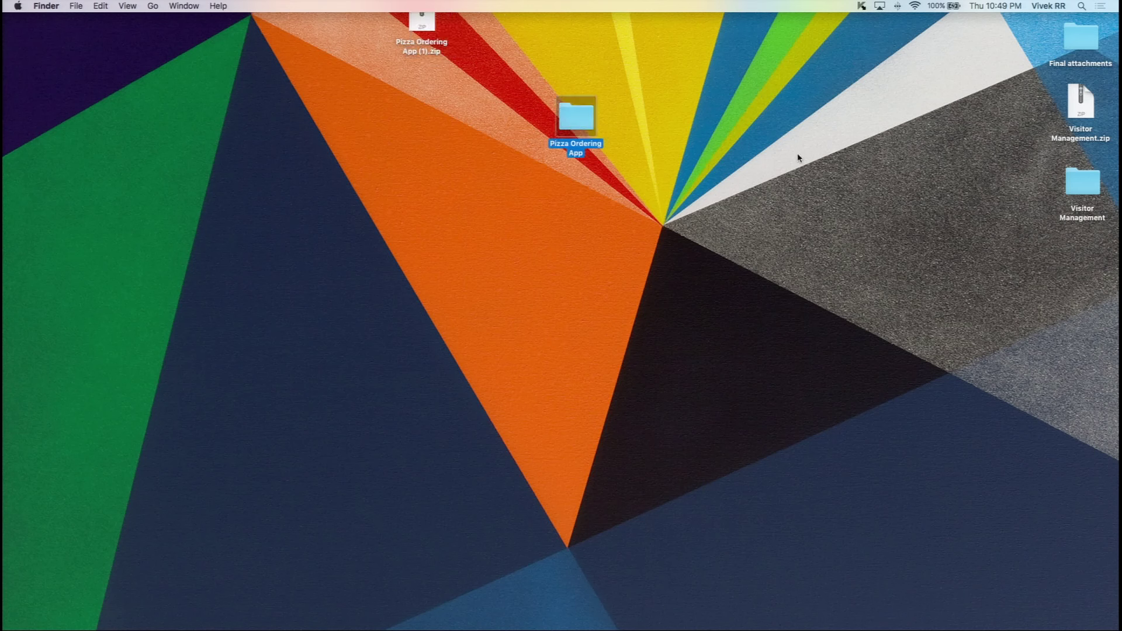
{"action": "left_click_drag", "start_coordinate": [769, 161], "coordinate": [582, 129]}
{"action": "left_click", "coordinate": [712, 139]}
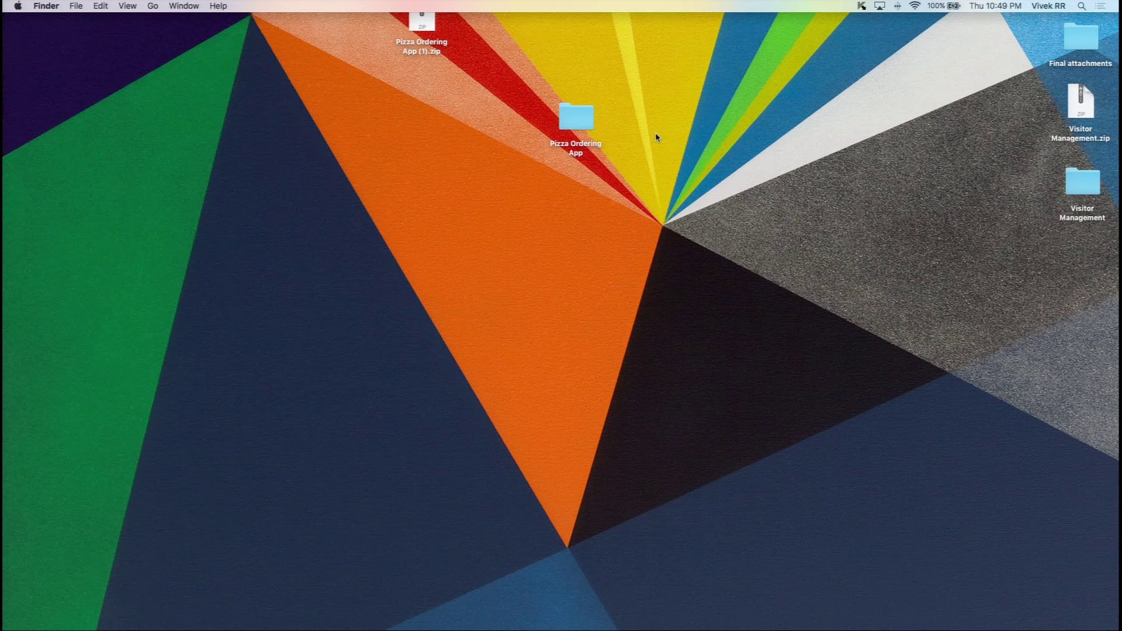
Step: Open the Pizza Ordering App folder in full screen and examine its files, including Pizza_Order.ds
{"action": "double_click", "coordinate": [586, 124]}
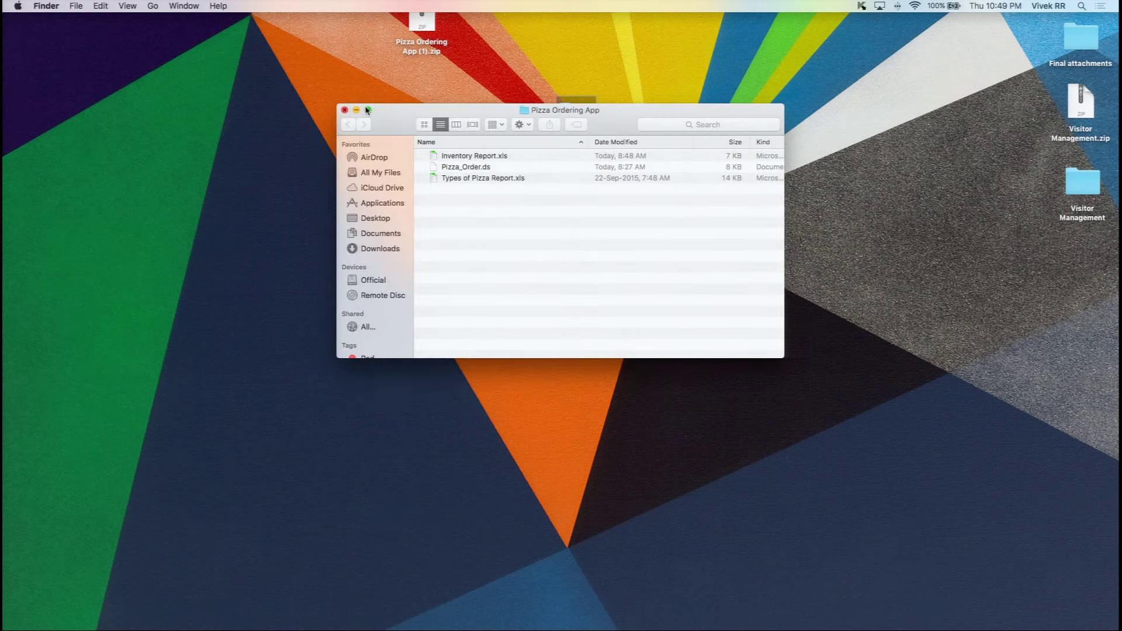
{"action": "left_click", "coordinate": [368, 110]}
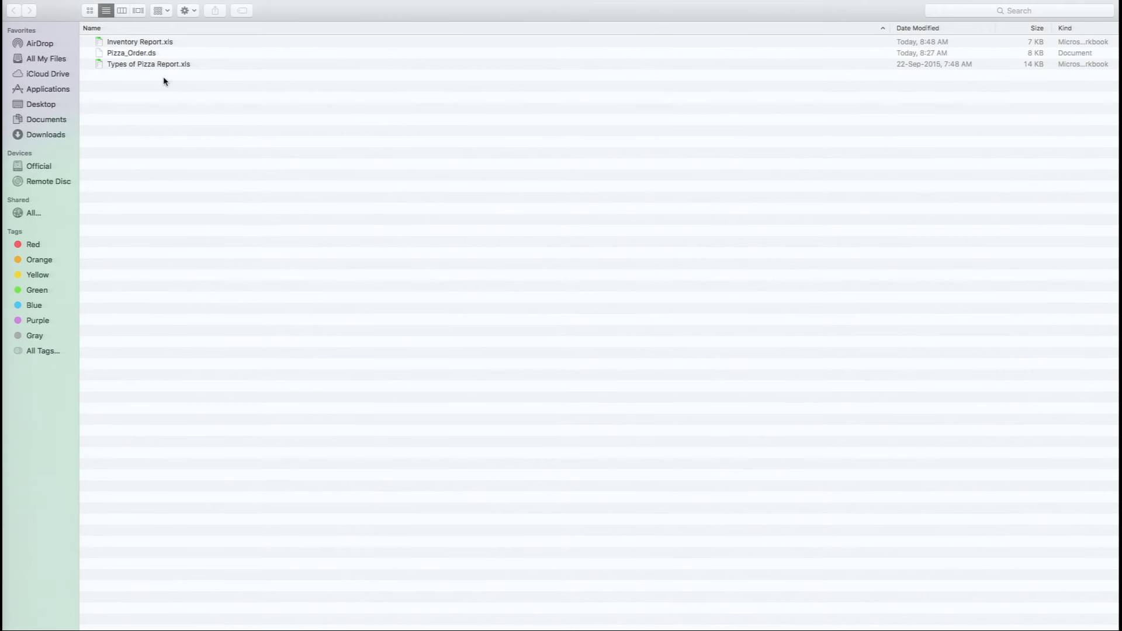
{"action": "left_click_drag", "start_coordinate": [164, 81], "coordinate": [164, 17]}
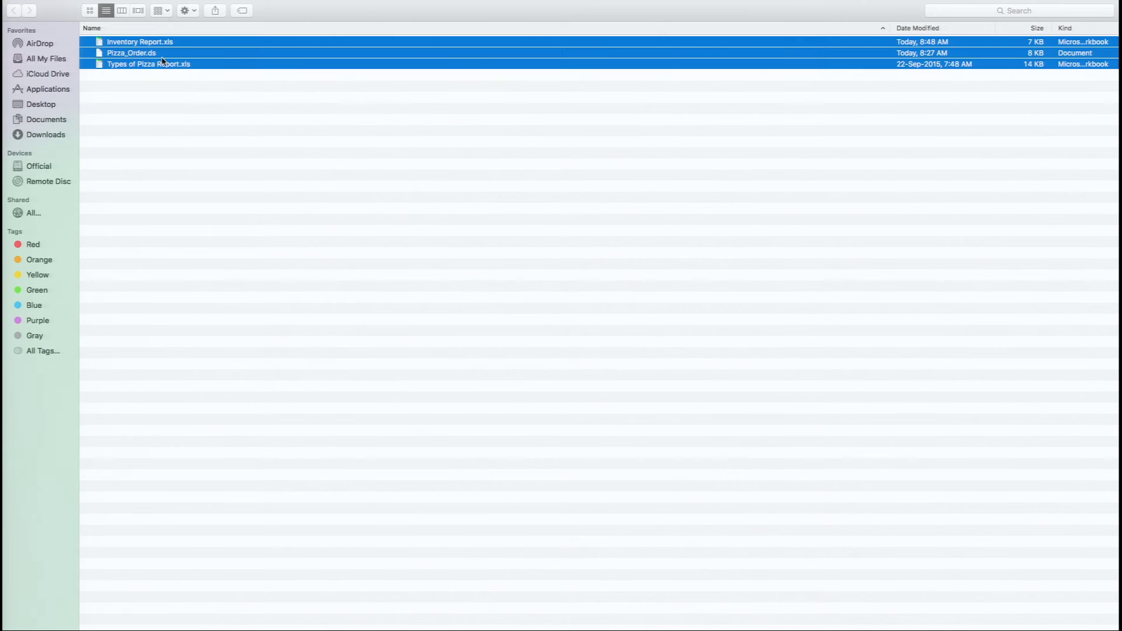
{"action": "left_click", "coordinate": [152, 216]}
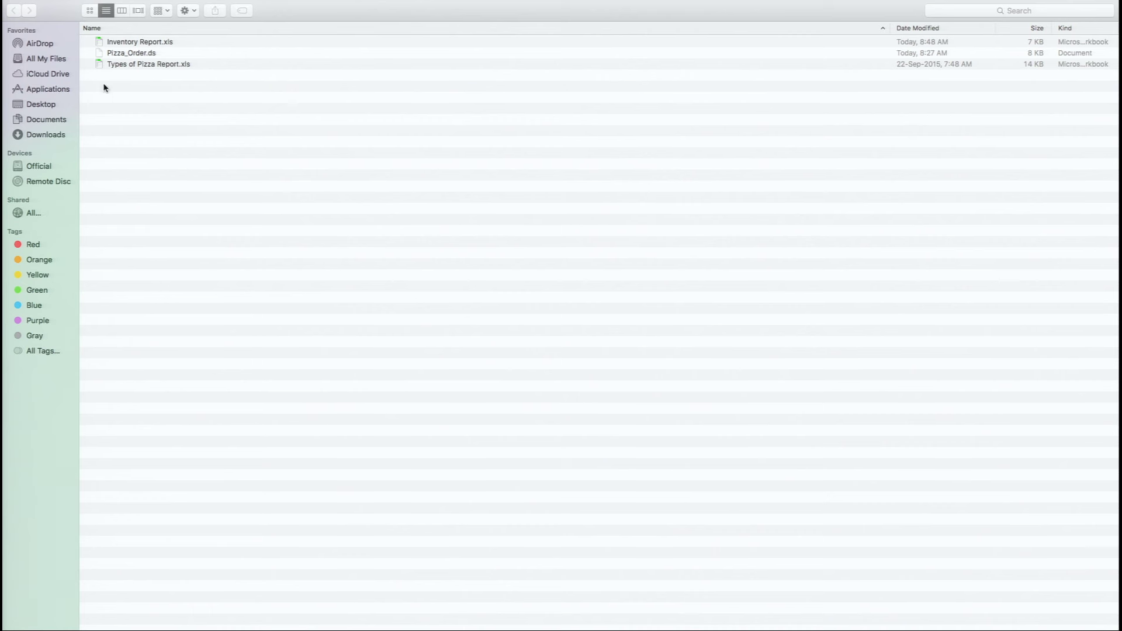
{"action": "left_click", "coordinate": [121, 57]}
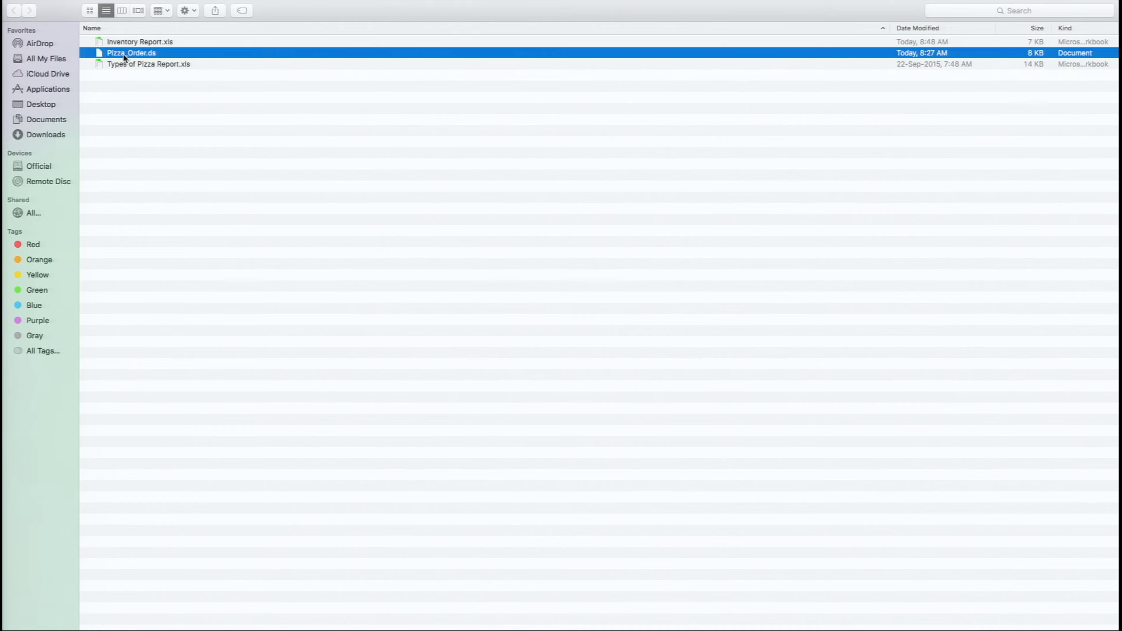
{"action": "left_click", "coordinate": [165, 158]}
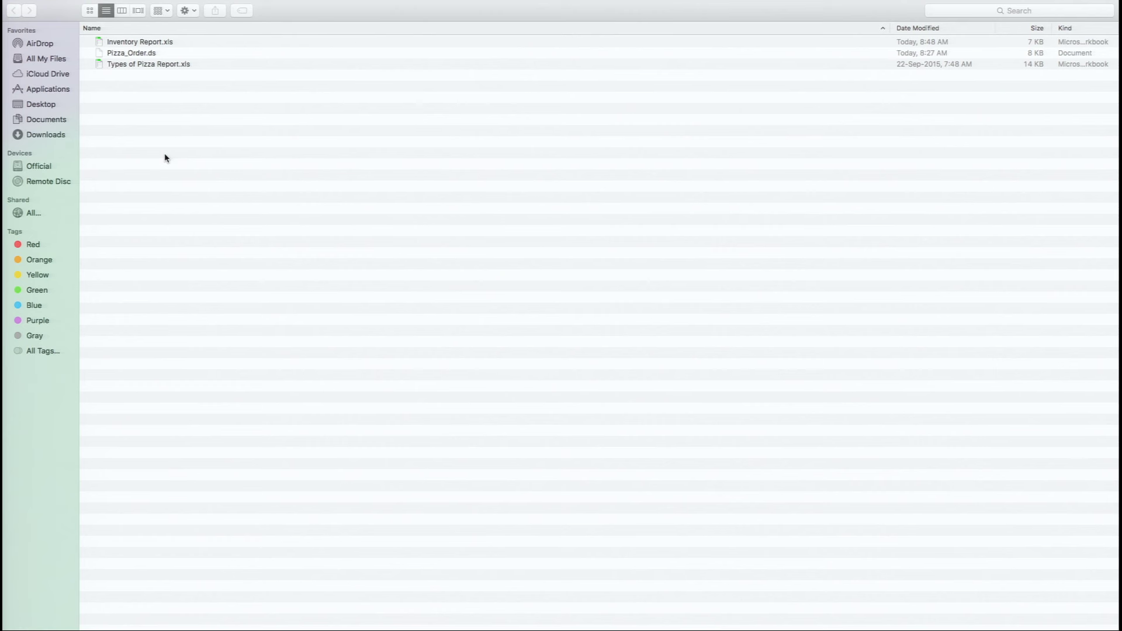
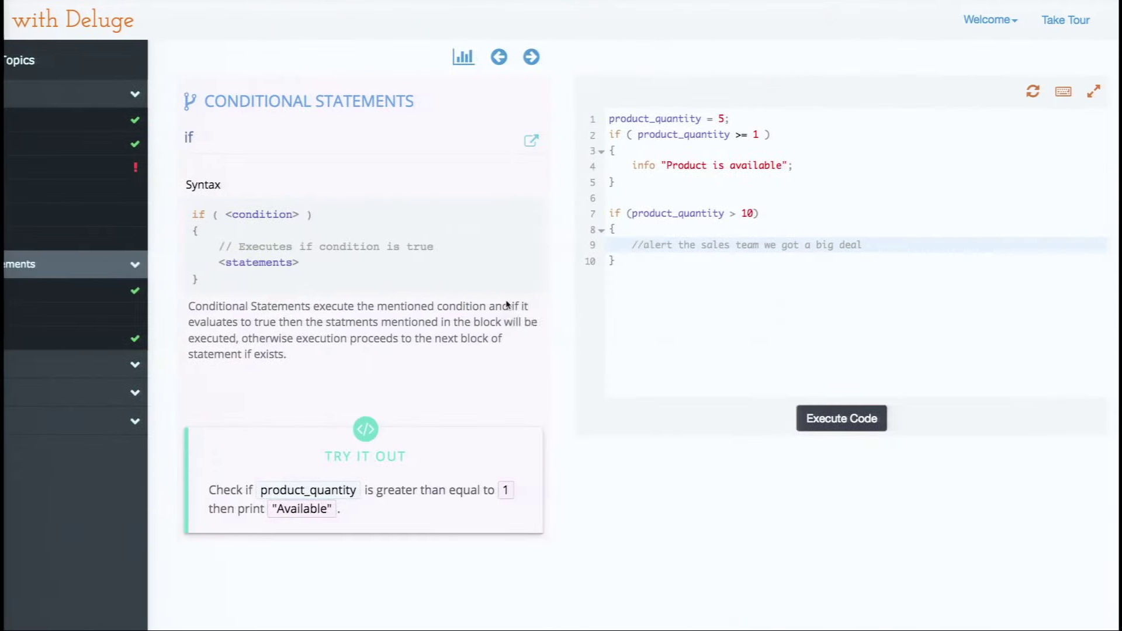
Step: Switch from the Learn Deluge lesson to the My Apps list in Zoho Creator
{"action": "key", "text": "ctrl+Up"}
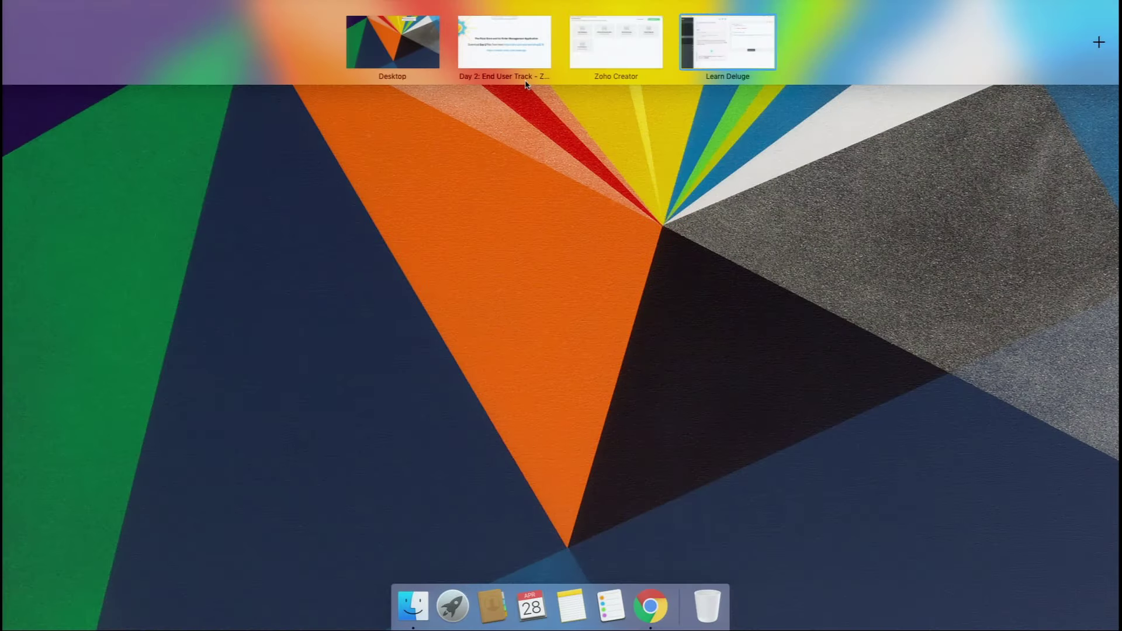
{"action": "left_click", "coordinate": [511, 46]}
{"action": "key", "text": "ctrl+Right"}
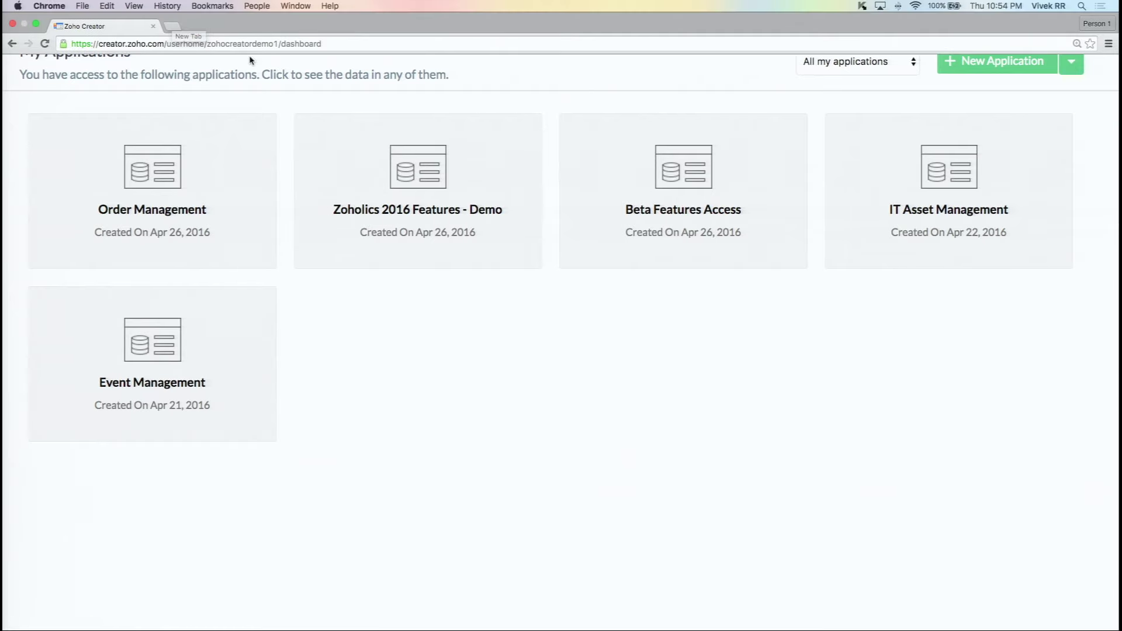
{"action": "key", "text": "ctrl+Right"}
{"action": "mouse_move", "coordinate": [345, 1]}
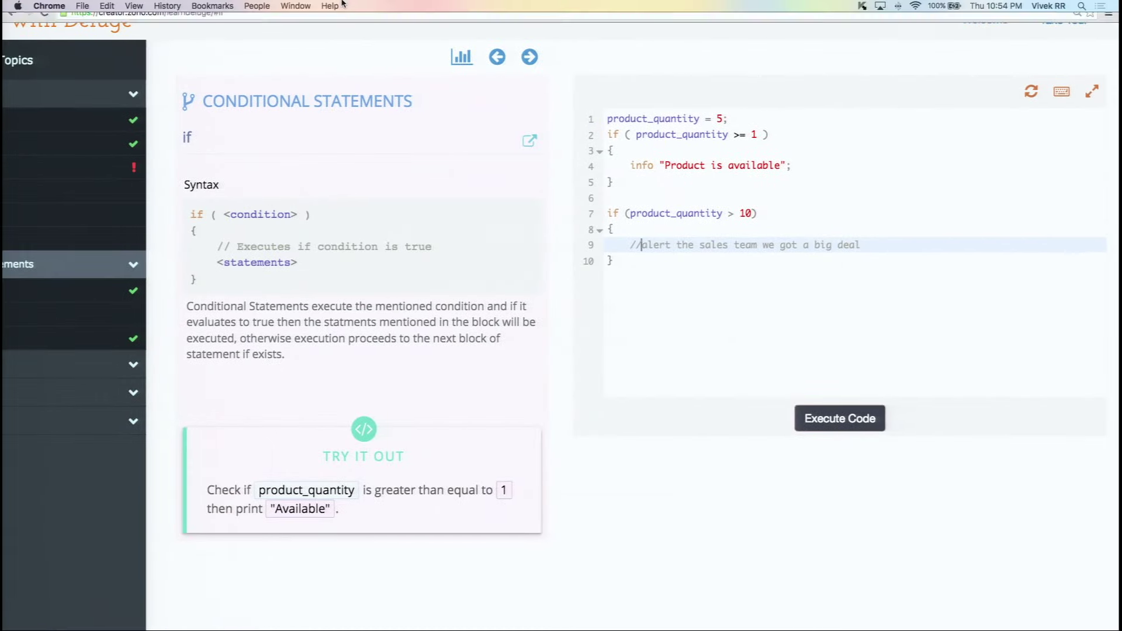
{"action": "left_click", "coordinate": [266, 27]}
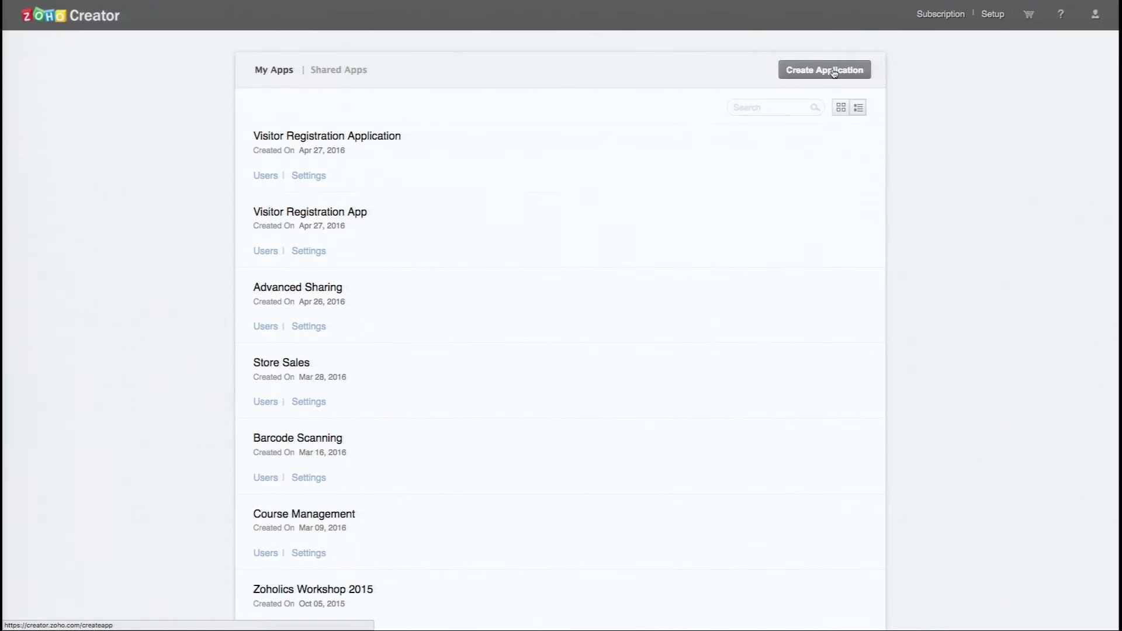
Step: Open the Visitor Registration Application from the My Apps list
{"action": "mouse_move", "coordinate": [353, 138]}
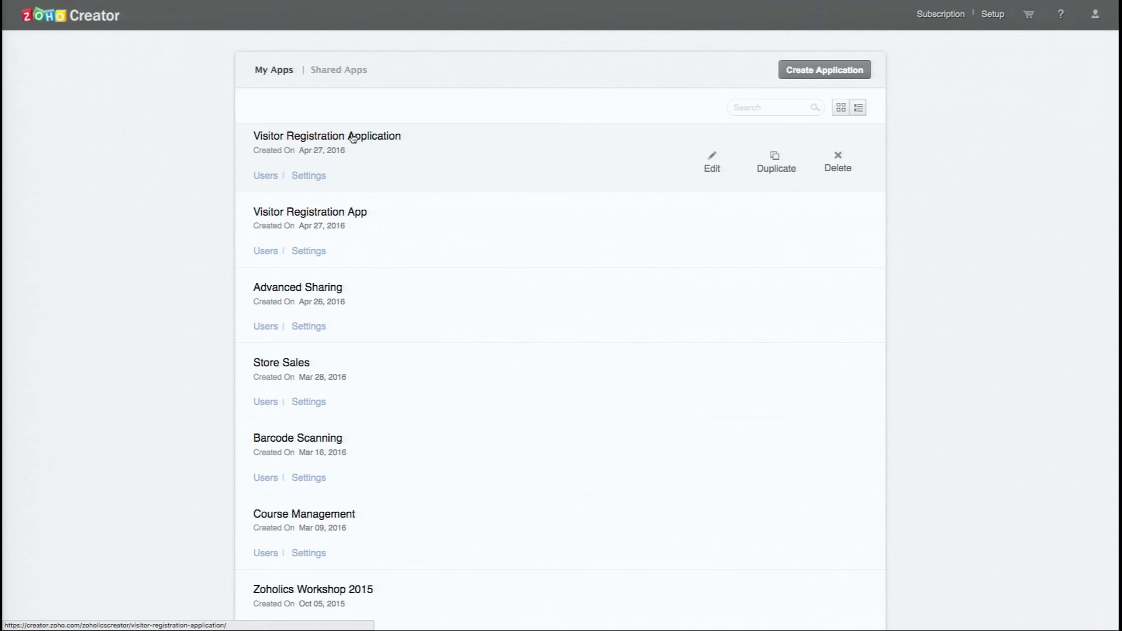
{"action": "left_click", "coordinate": [371, 187]}
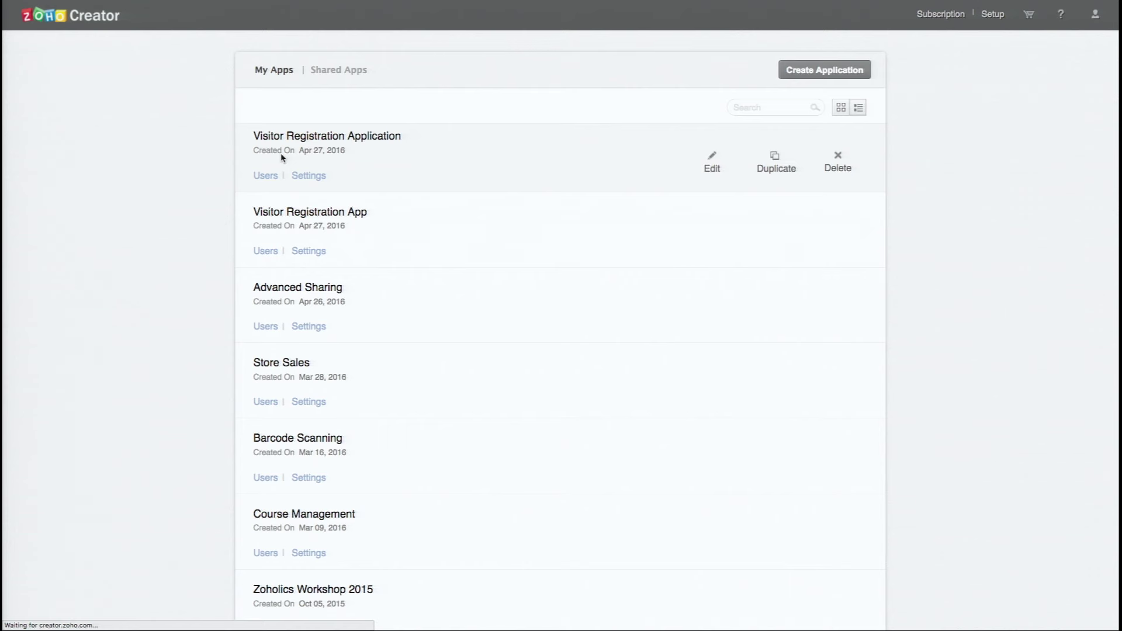
{"action": "left_click", "coordinate": [376, 135]}
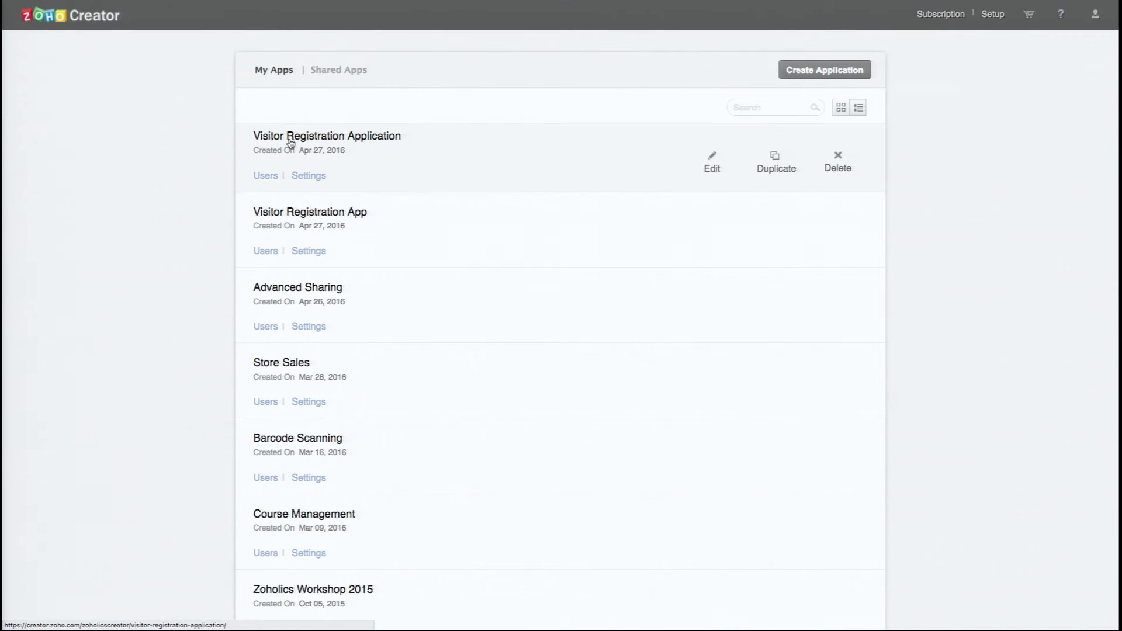
{"action": "left_click", "coordinate": [291, 138]}
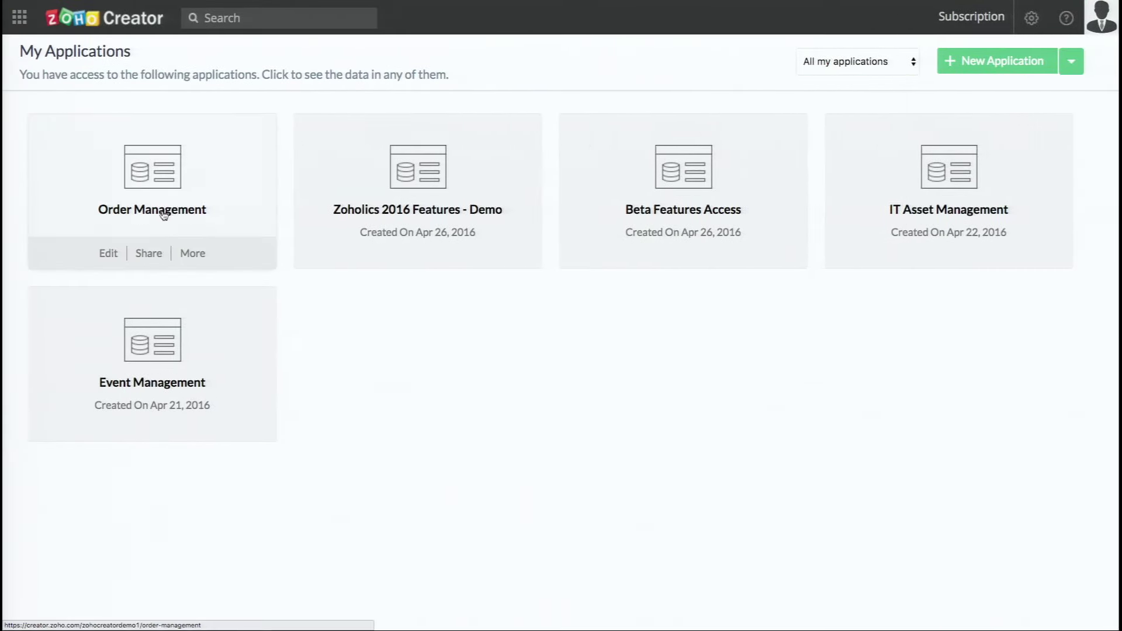
Step: Look over the applications in My Applications and open Event Management
{"action": "mouse_move", "coordinate": [664, 267]}
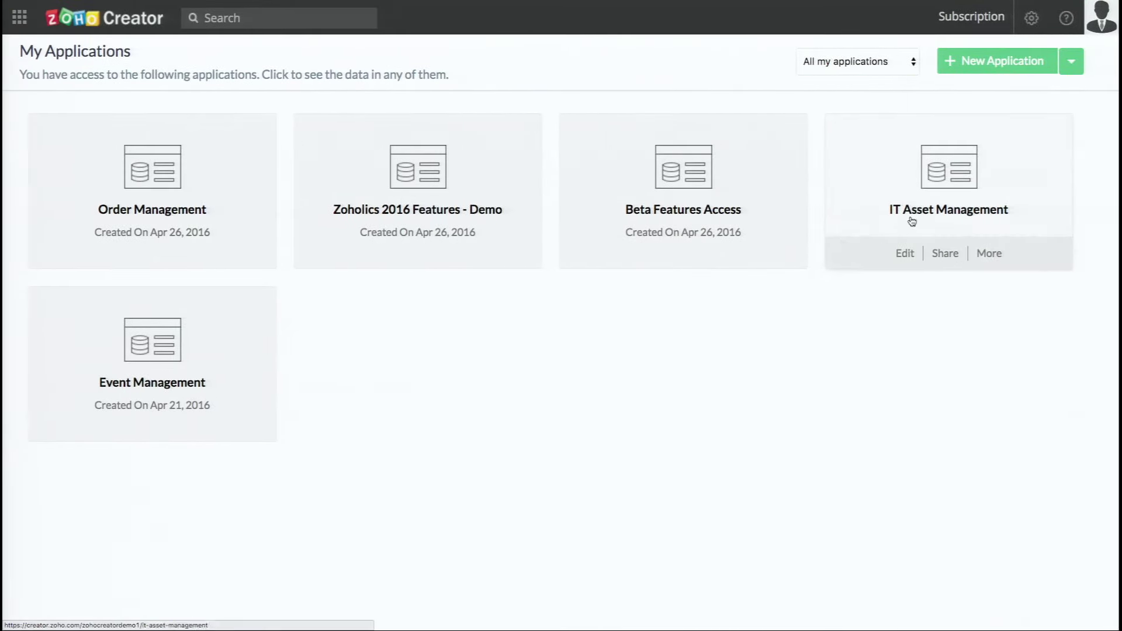
{"action": "mouse_move", "coordinate": [87, 341]}
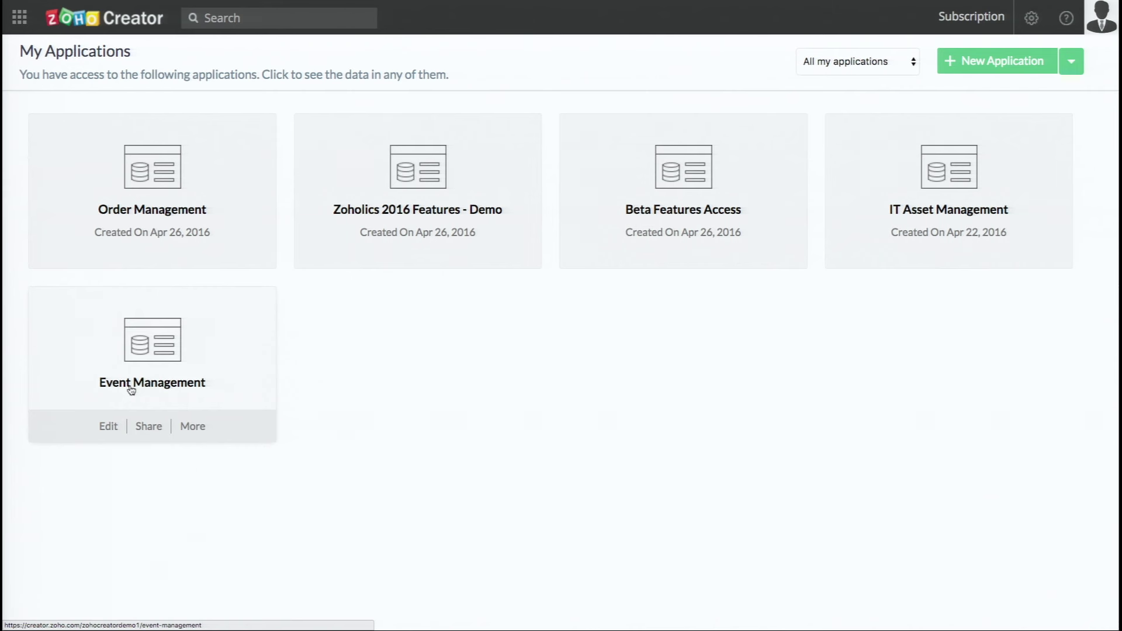
{"action": "left_click", "coordinate": [131, 390]}
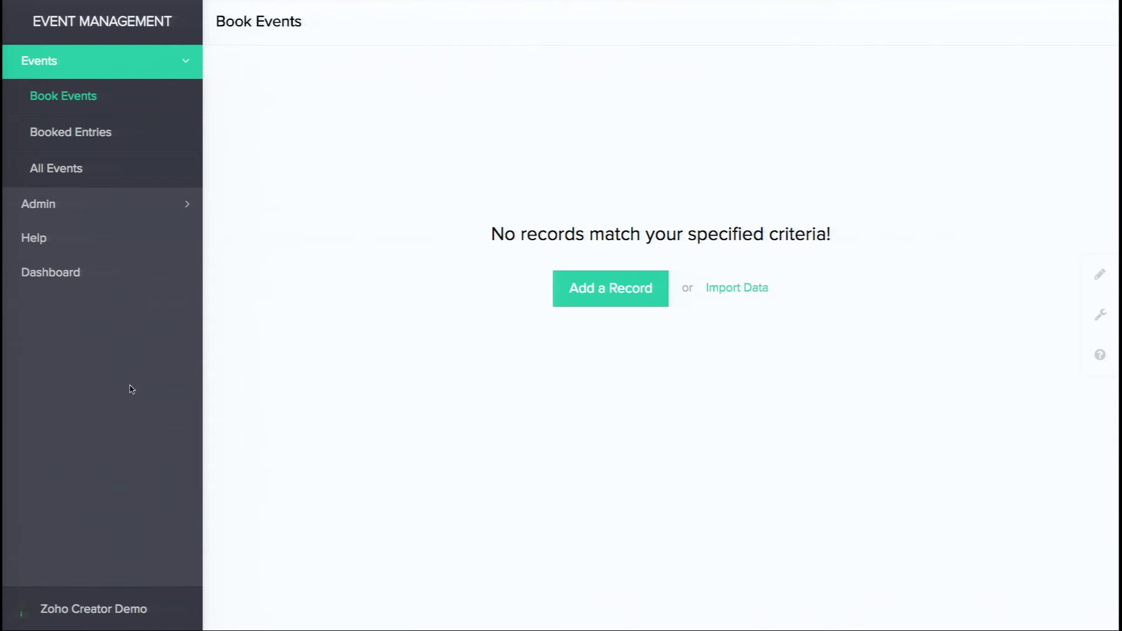
Step: Switch the Event Management application to the old version and return it to the new version
{"action": "left_click", "coordinate": [112, 601]}
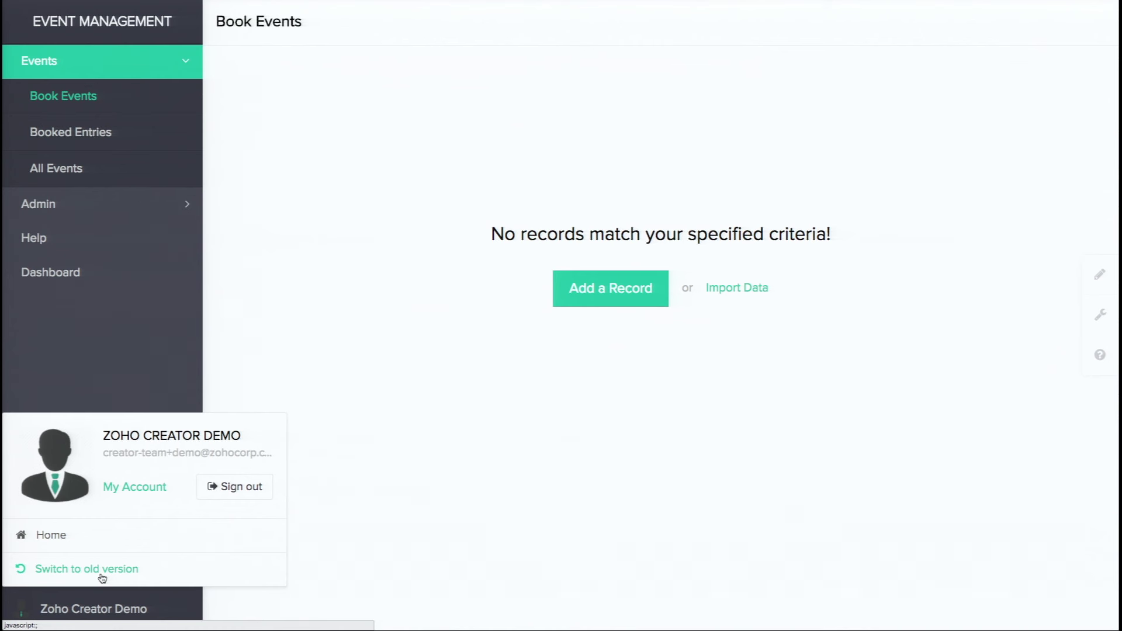
{"action": "left_click", "coordinate": [102, 572]}
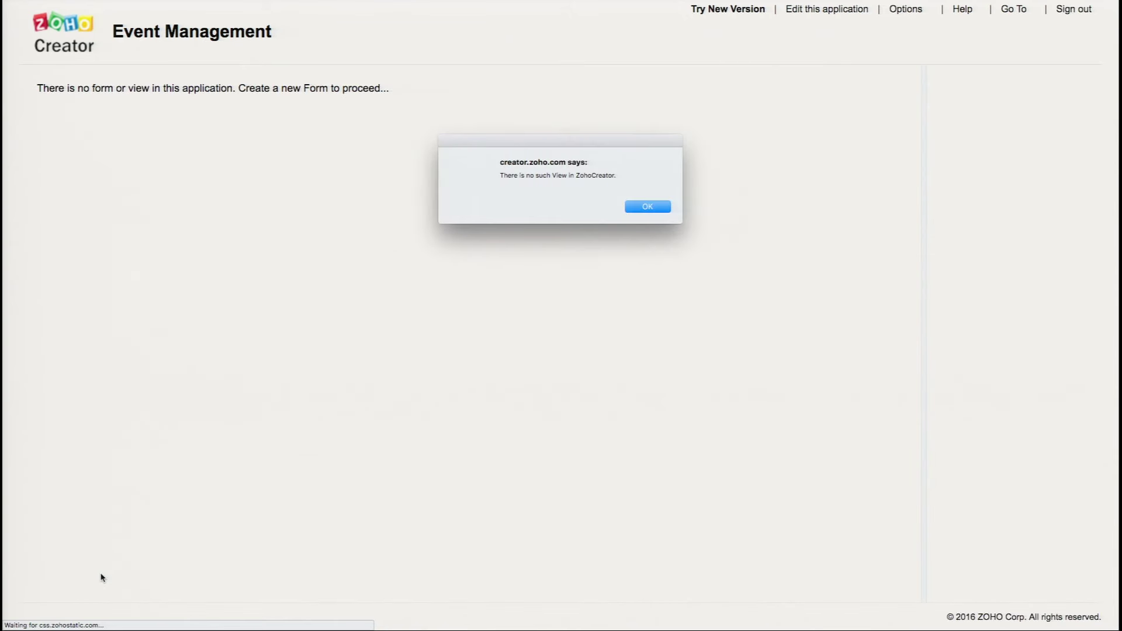
{"action": "left_click", "coordinate": [649, 211]}
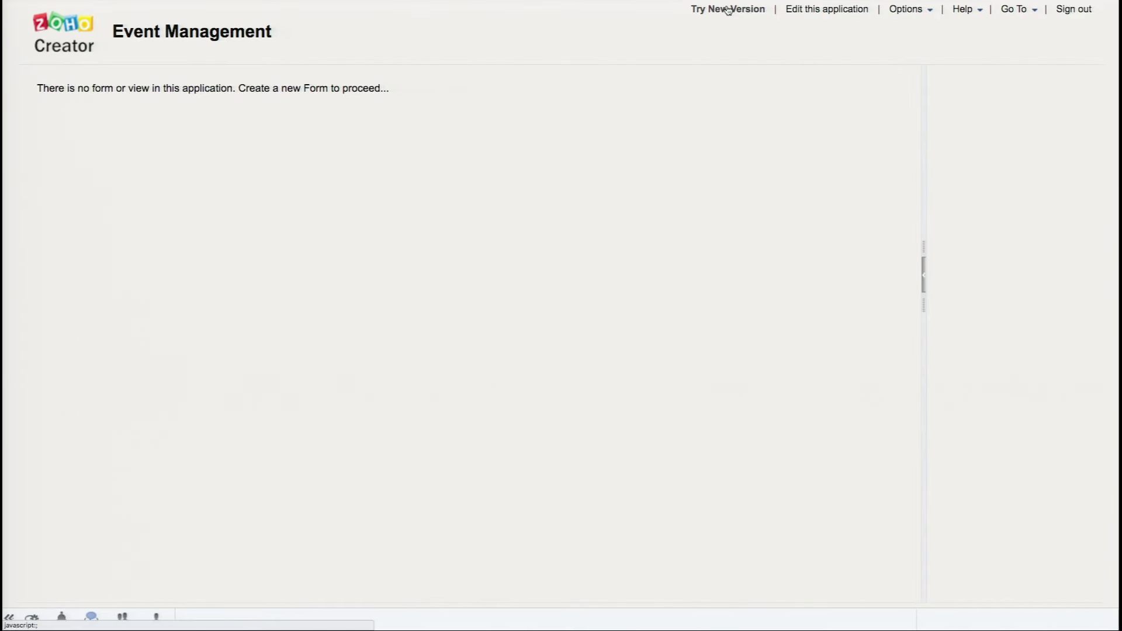
{"action": "left_click", "coordinate": [728, 10]}
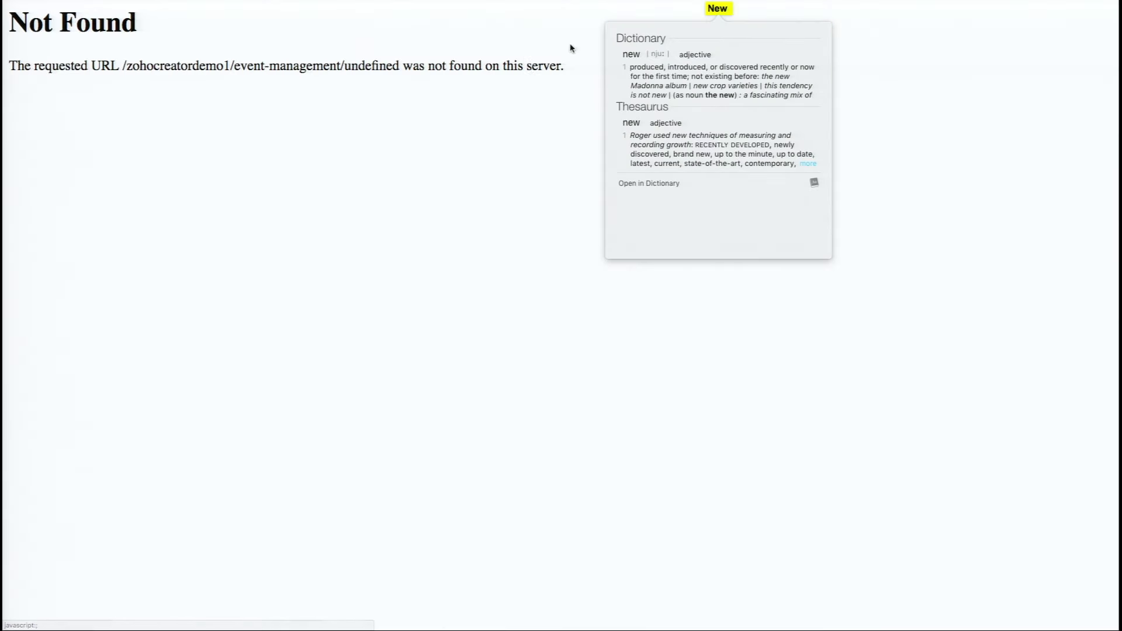
{"action": "mouse_move", "coordinate": [352, 2]}
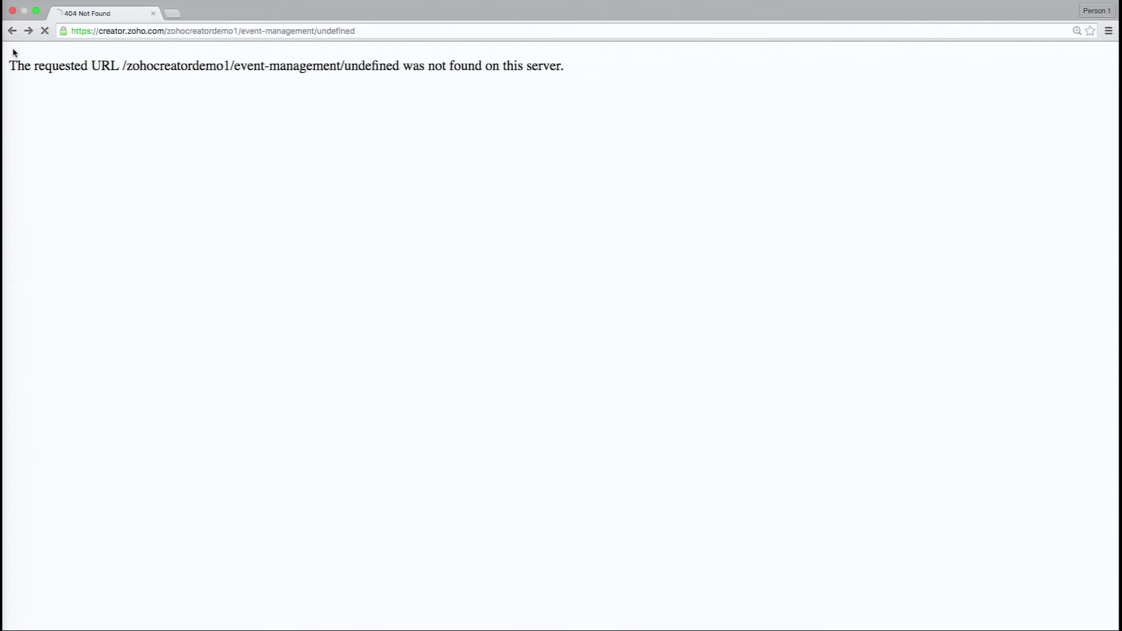
{"action": "left_click", "coordinate": [11, 31]}
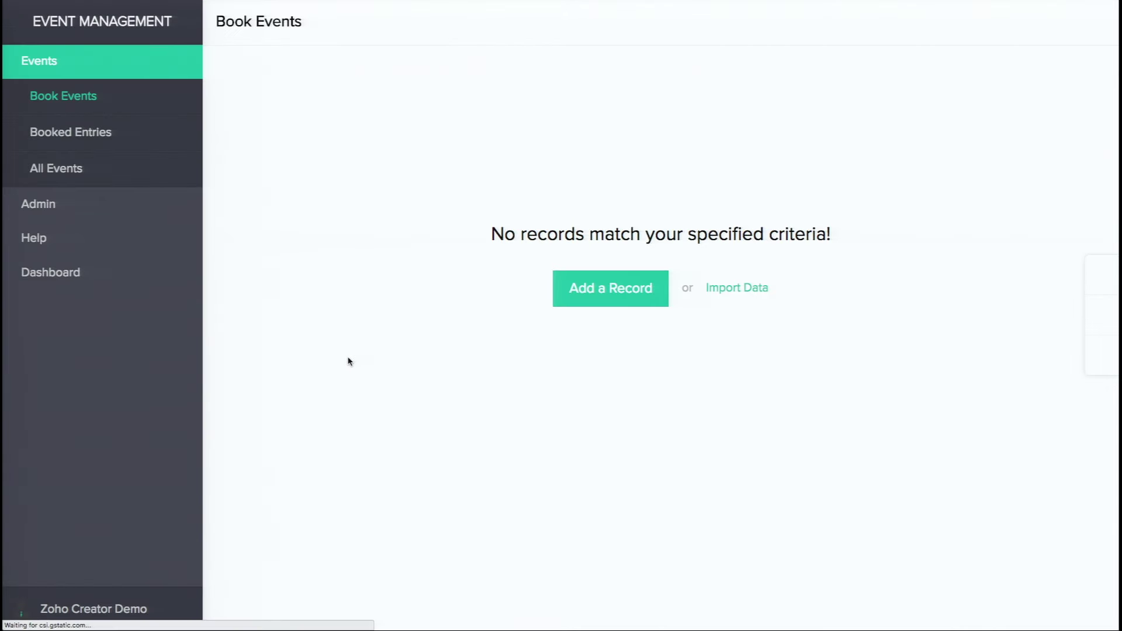
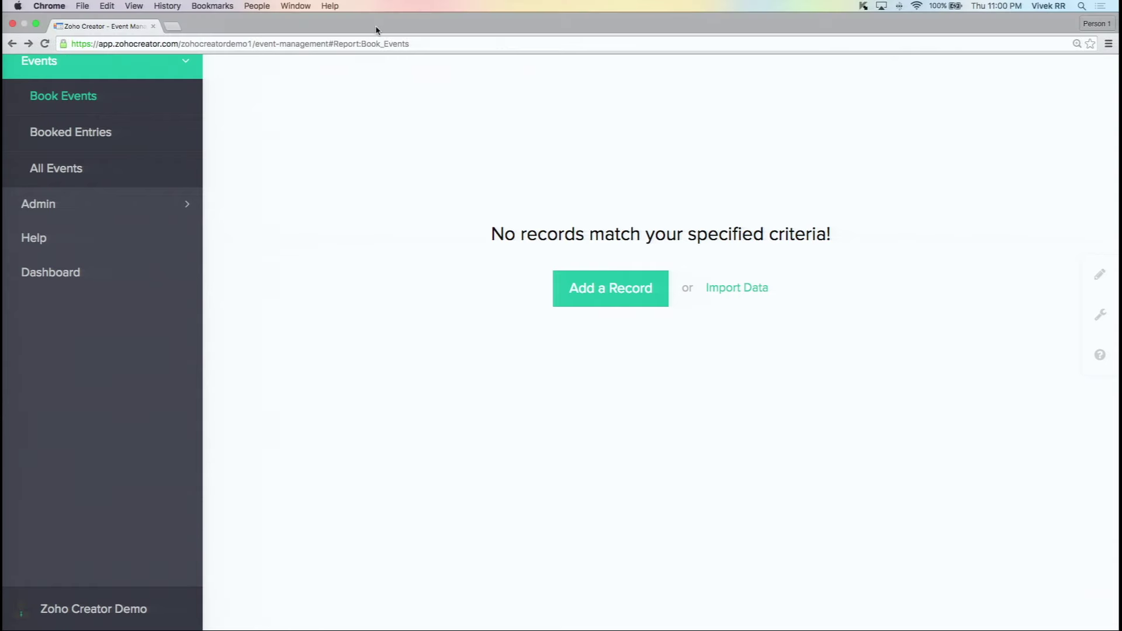
Step: Return to the My Applications home and start a new application by importing a file
{"action": "left_click", "coordinate": [94, 606]}
{"action": "left_click", "coordinate": [68, 535]}
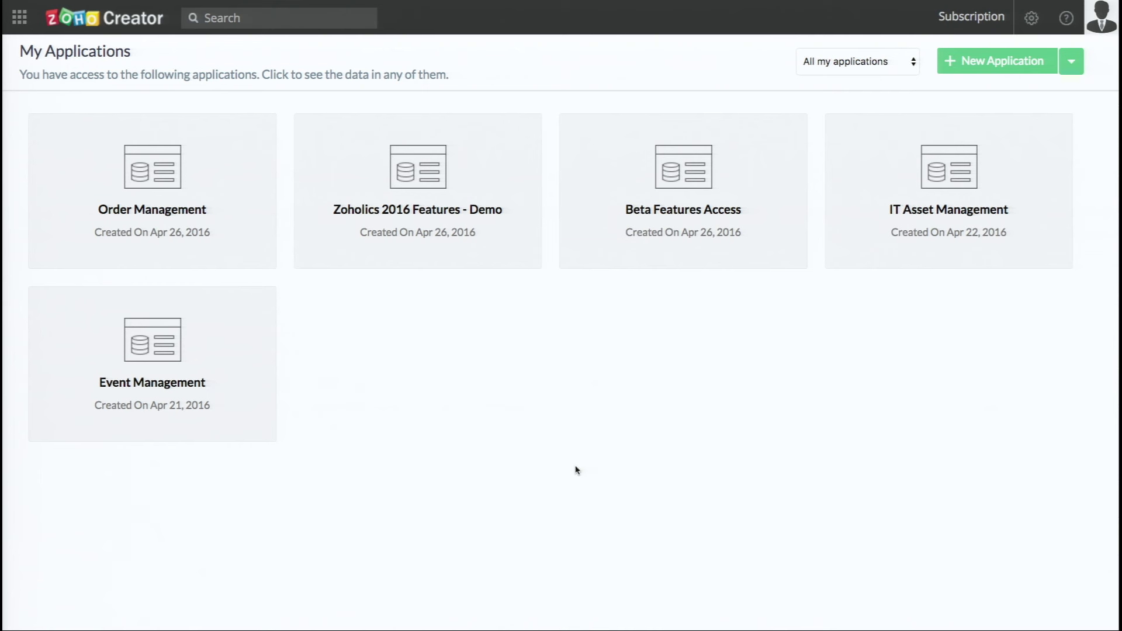
{"action": "mouse_move", "coordinate": [786, 3]}
{"action": "left_click", "coordinate": [1071, 62]}
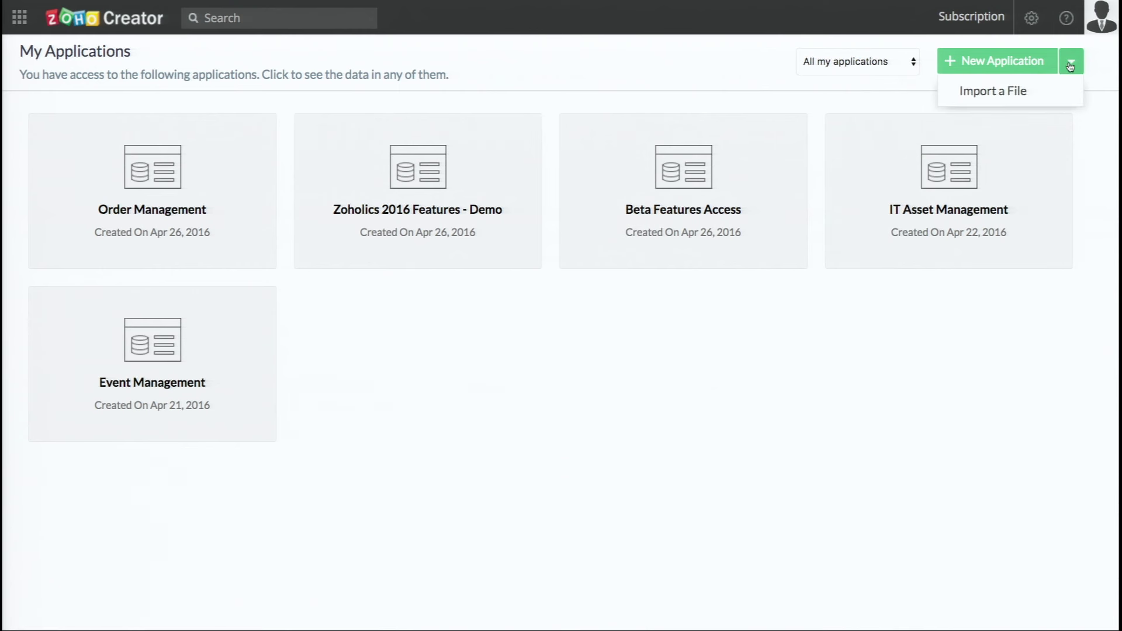
{"action": "left_click", "coordinate": [1041, 95]}
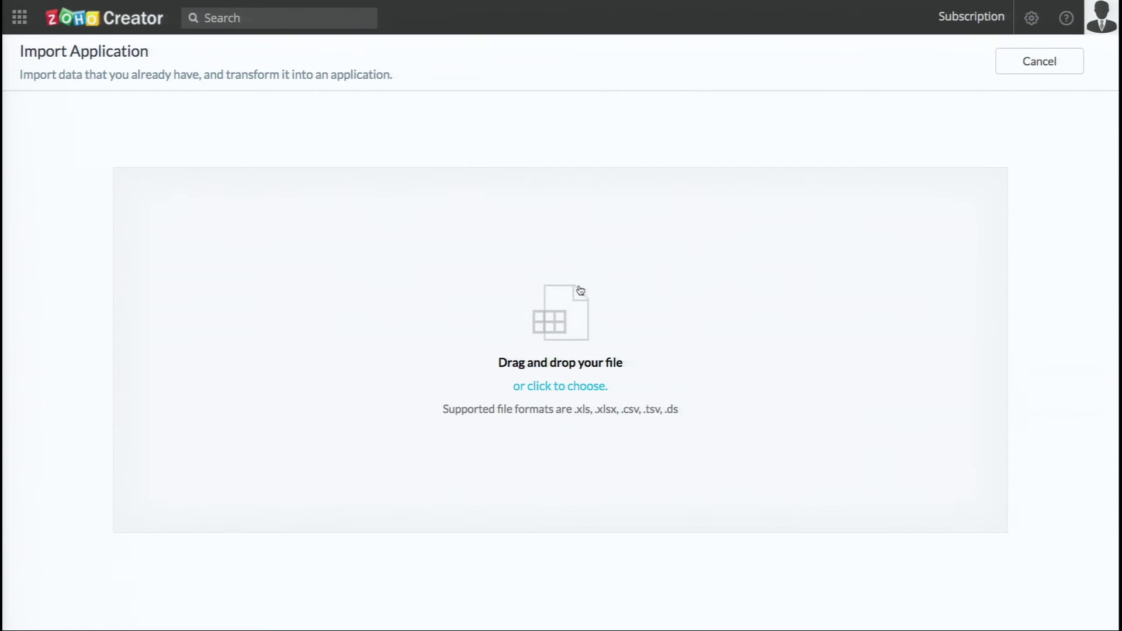
{"action": "left_click", "coordinate": [561, 390]}
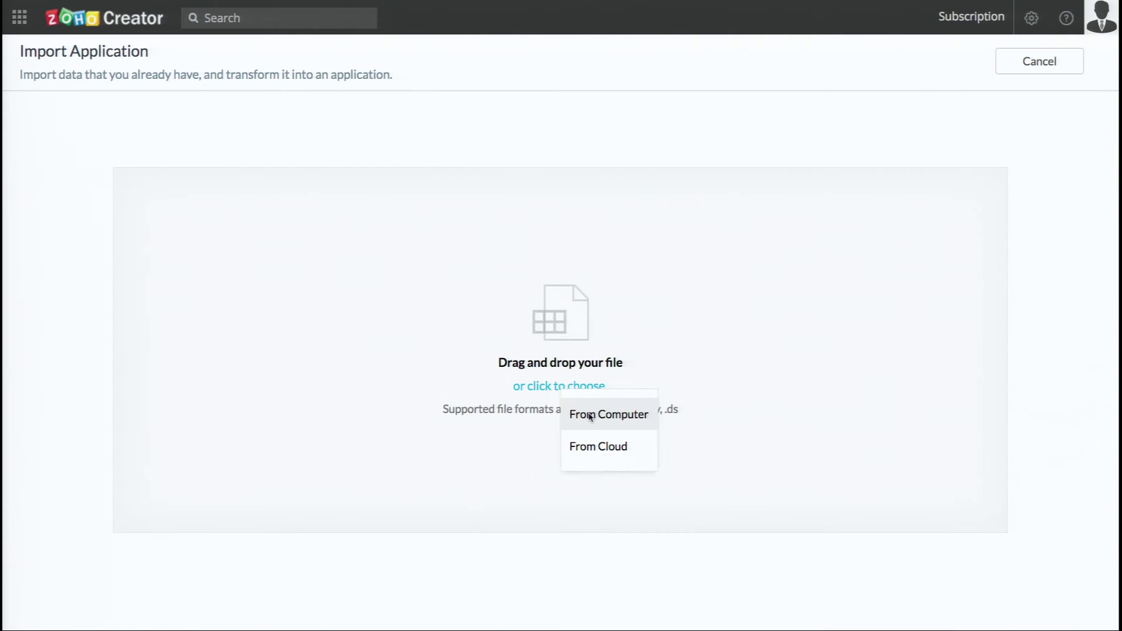
{"action": "left_click", "coordinate": [590, 415]}
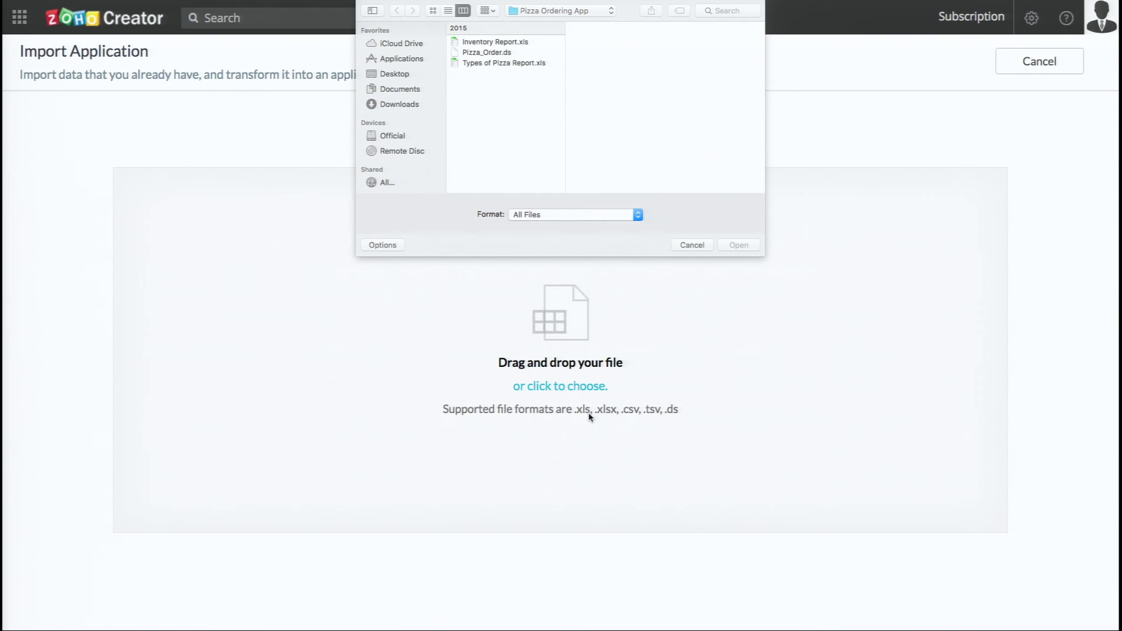
{"action": "left_click", "coordinate": [508, 57]}
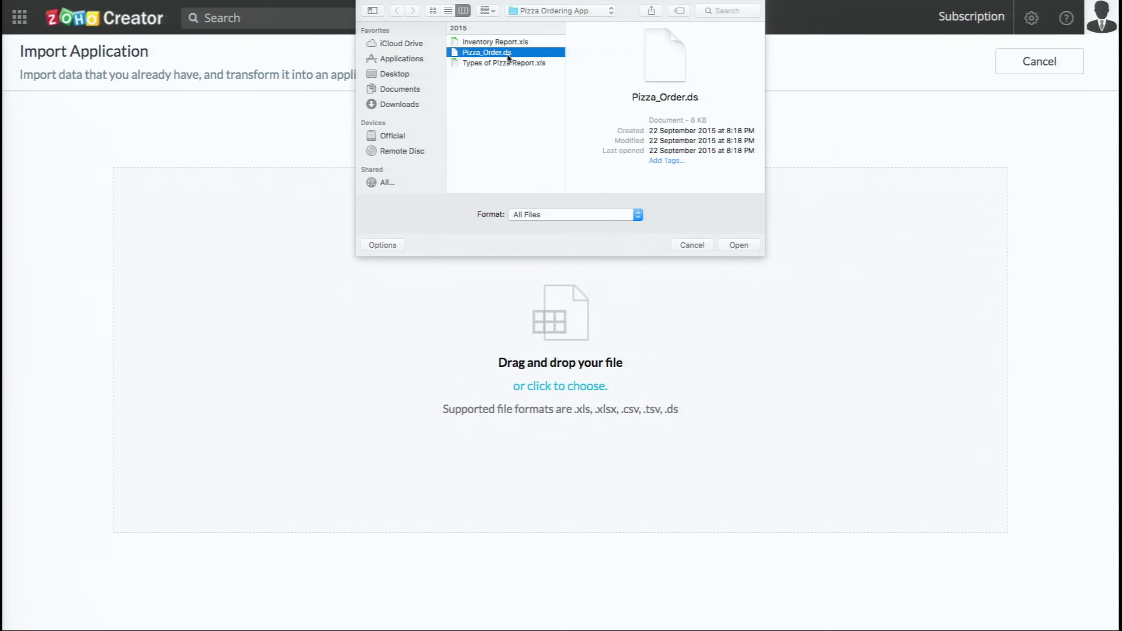
{"action": "double_click", "coordinate": [508, 57]}
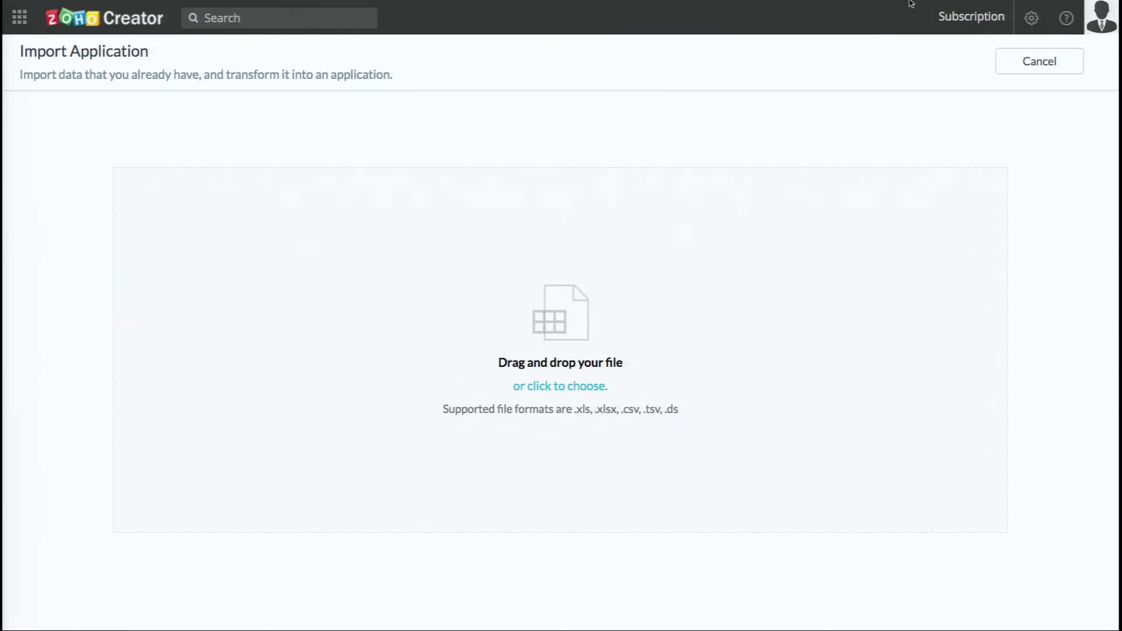
{"action": "left_click", "coordinate": [1052, 72]}
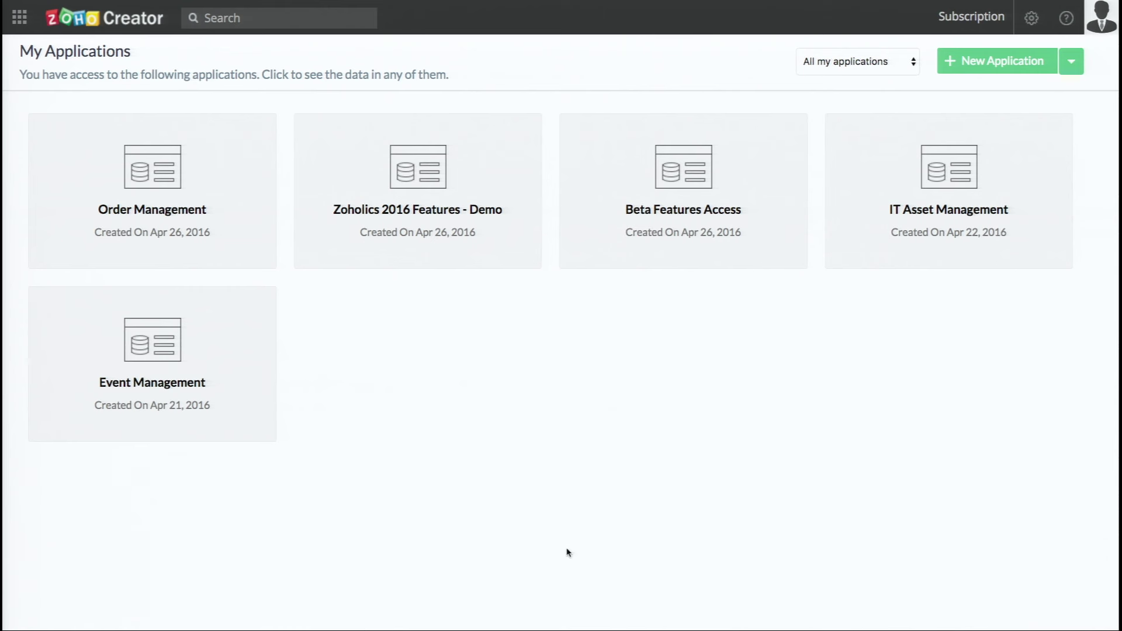
Step: Create a new application from My Applications by importing the Pizza_Order.ds file from the computer
{"action": "left_click", "coordinate": [1071, 66]}
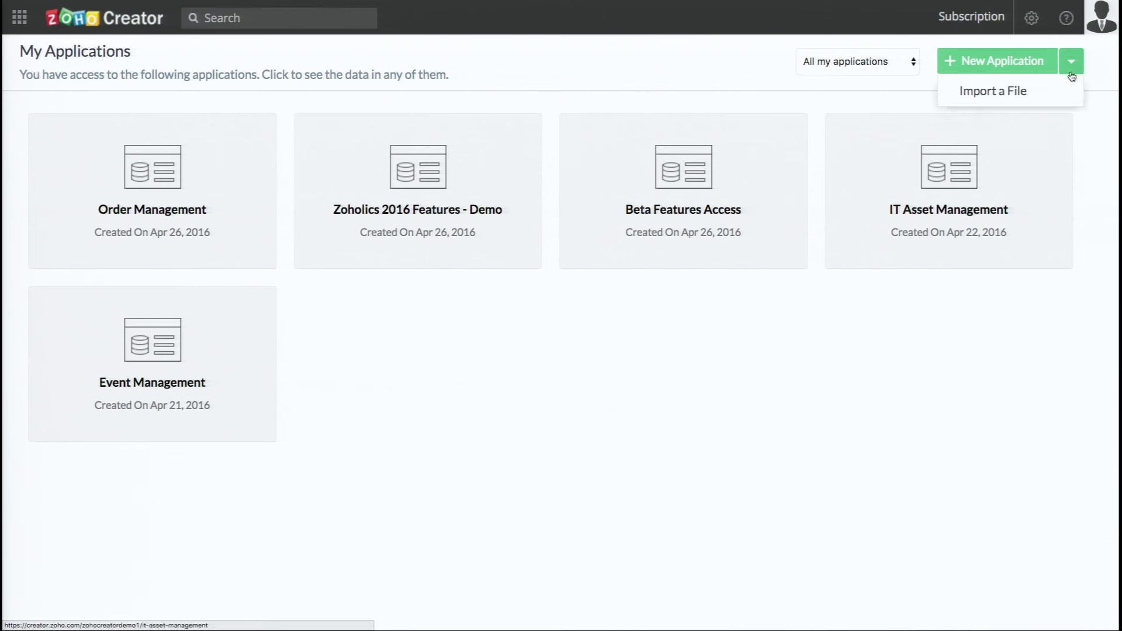
{"action": "left_click", "coordinate": [1017, 98]}
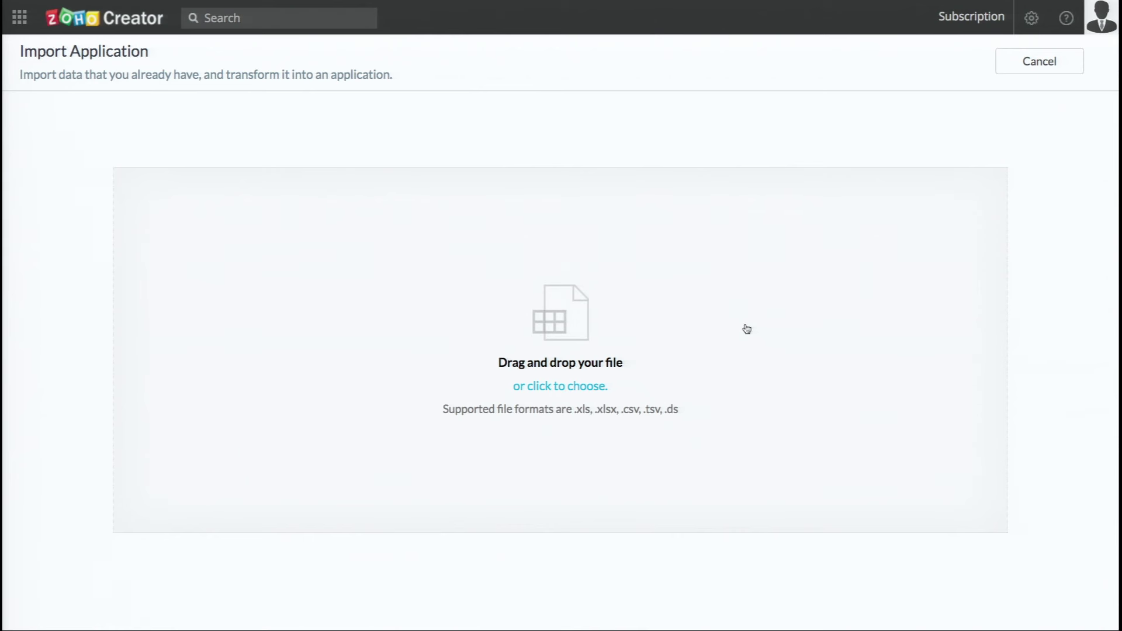
{"action": "left_click", "coordinate": [572, 390]}
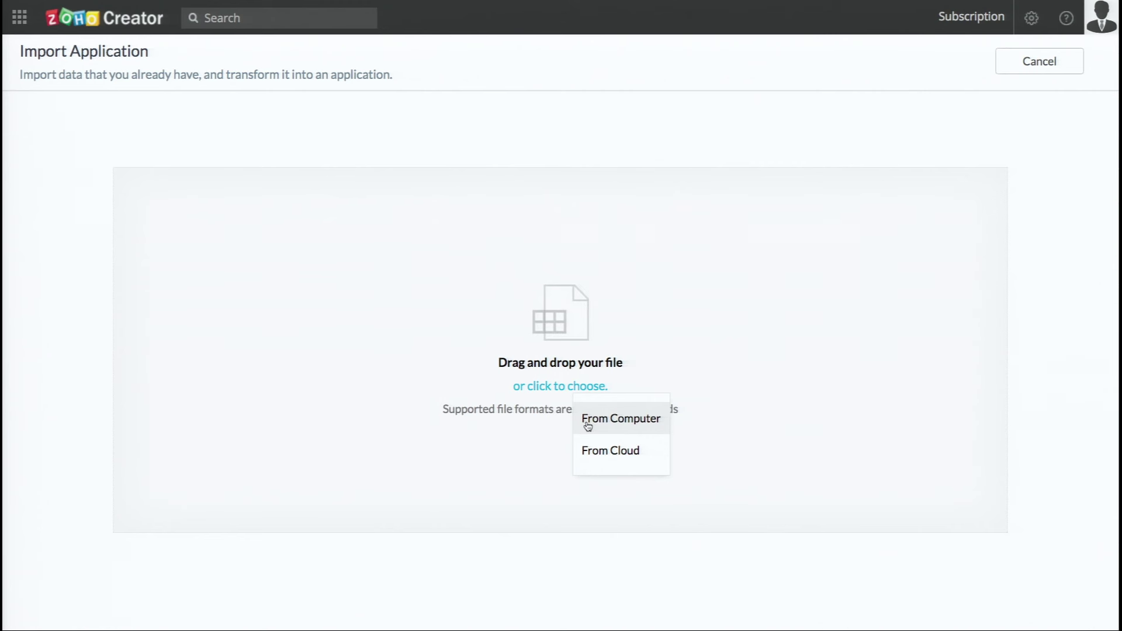
{"action": "left_click", "coordinate": [630, 304]}
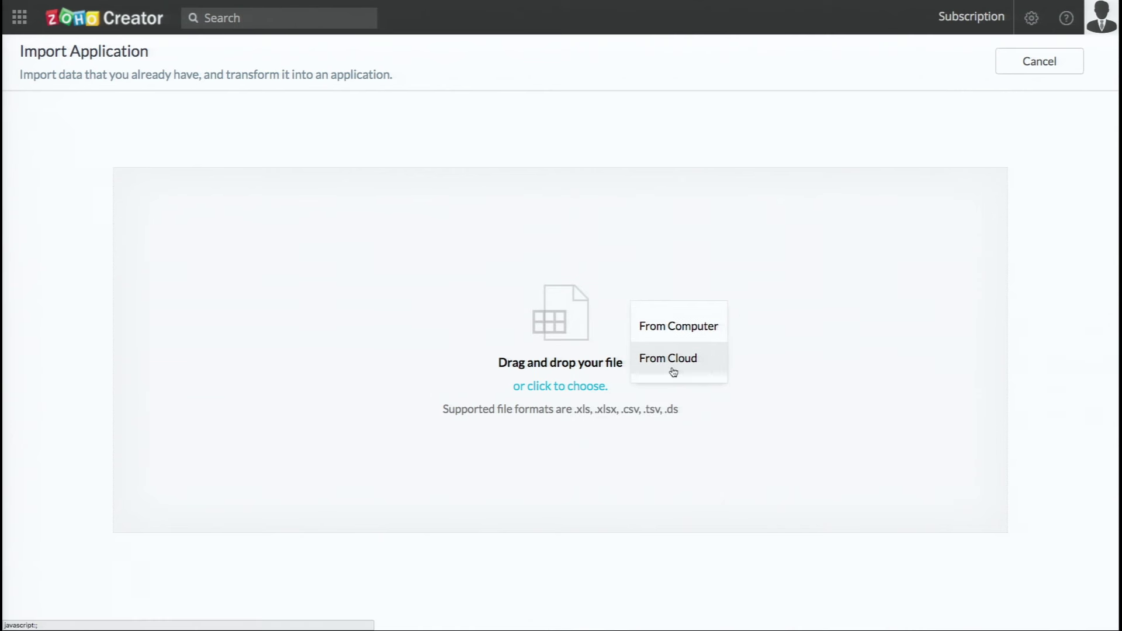
{"action": "left_click", "coordinate": [681, 331]}
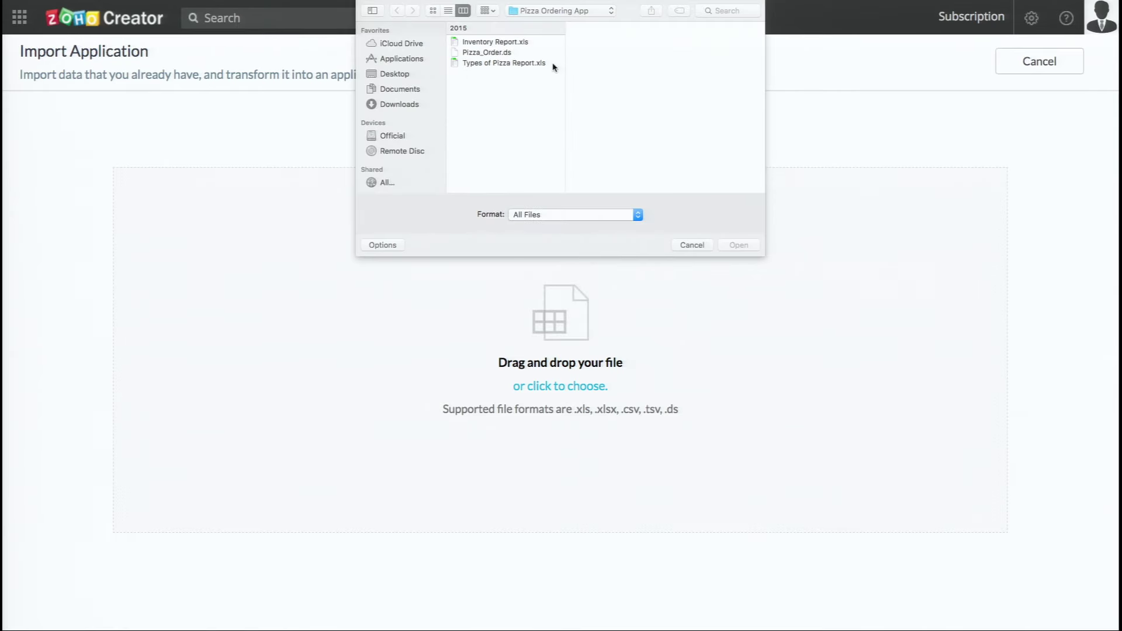
{"action": "left_click", "coordinate": [515, 53]}
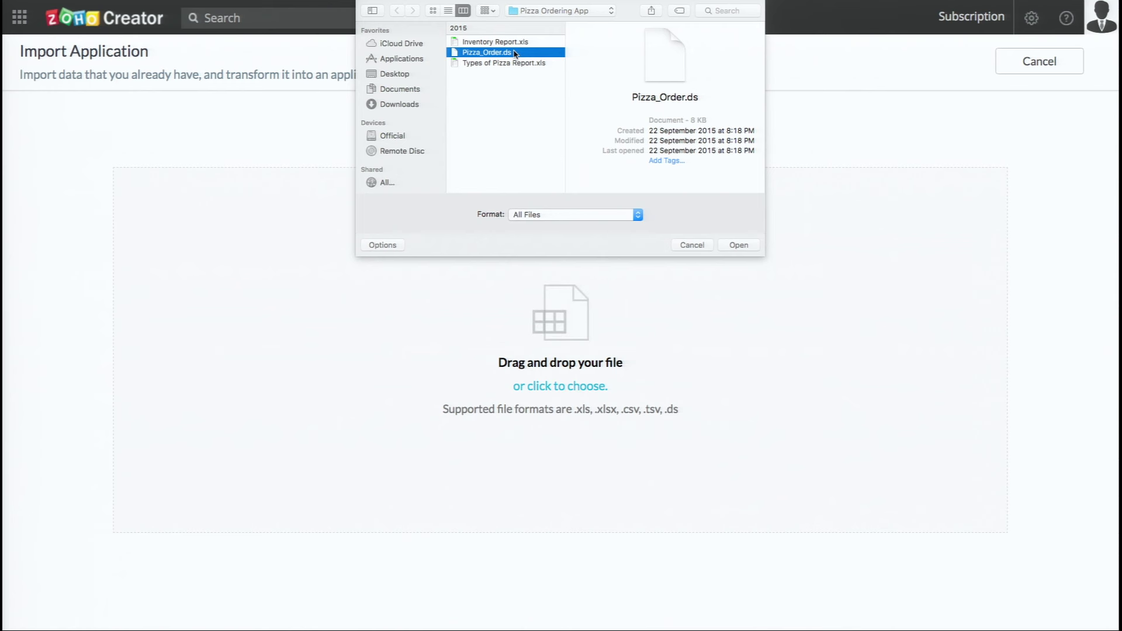
{"action": "left_click", "coordinate": [738, 245]}
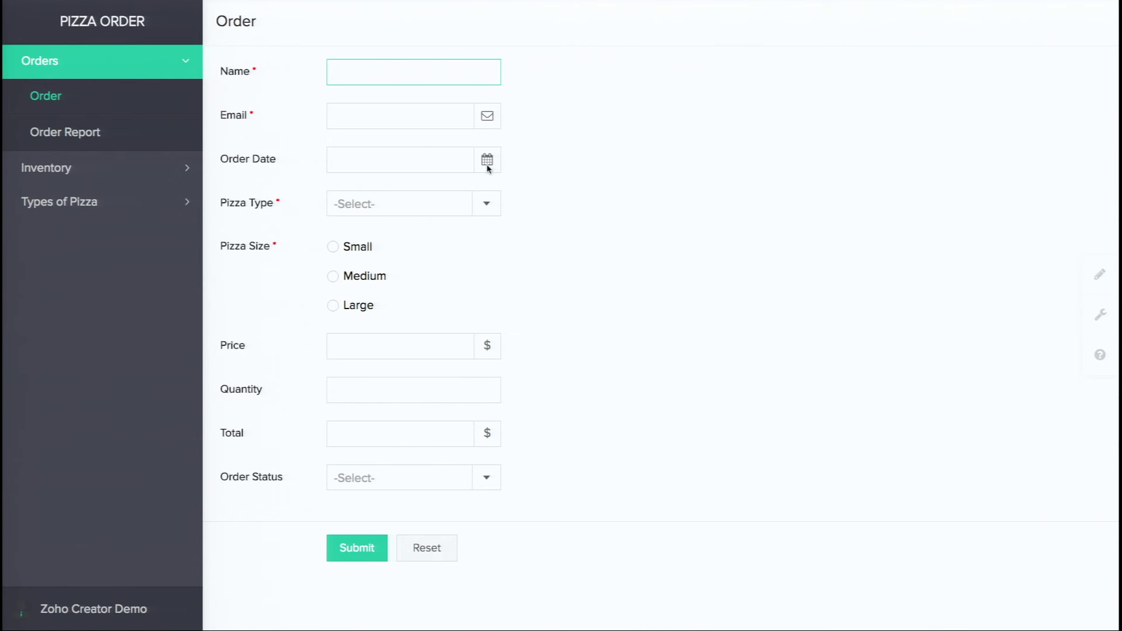
{"action": "left_click", "coordinate": [86, 616]}
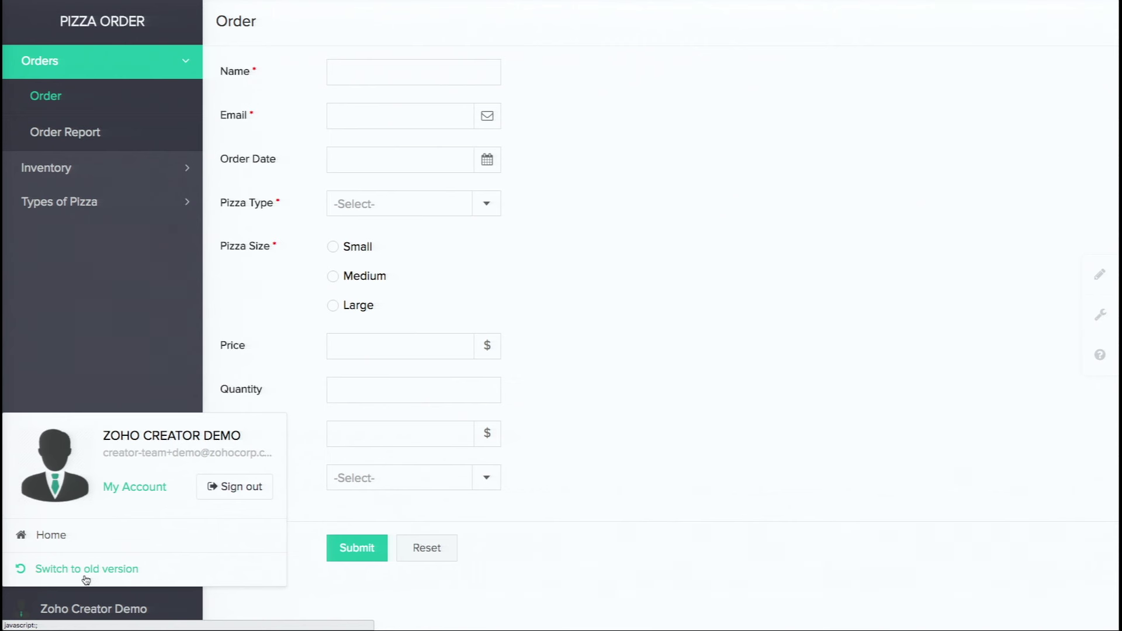
{"action": "left_click", "coordinate": [656, 462]}
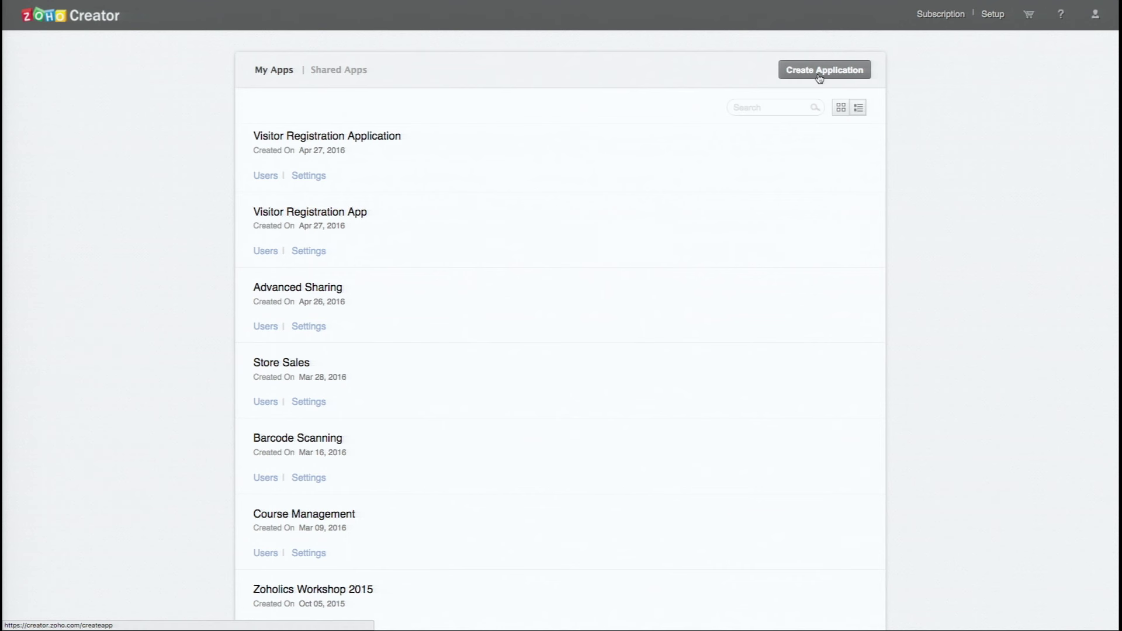
Step: In the old version, create an application by importing the local file Pizza_Order.ds from the Pizza Ordering App folder
{"action": "left_click", "coordinate": [820, 71]}
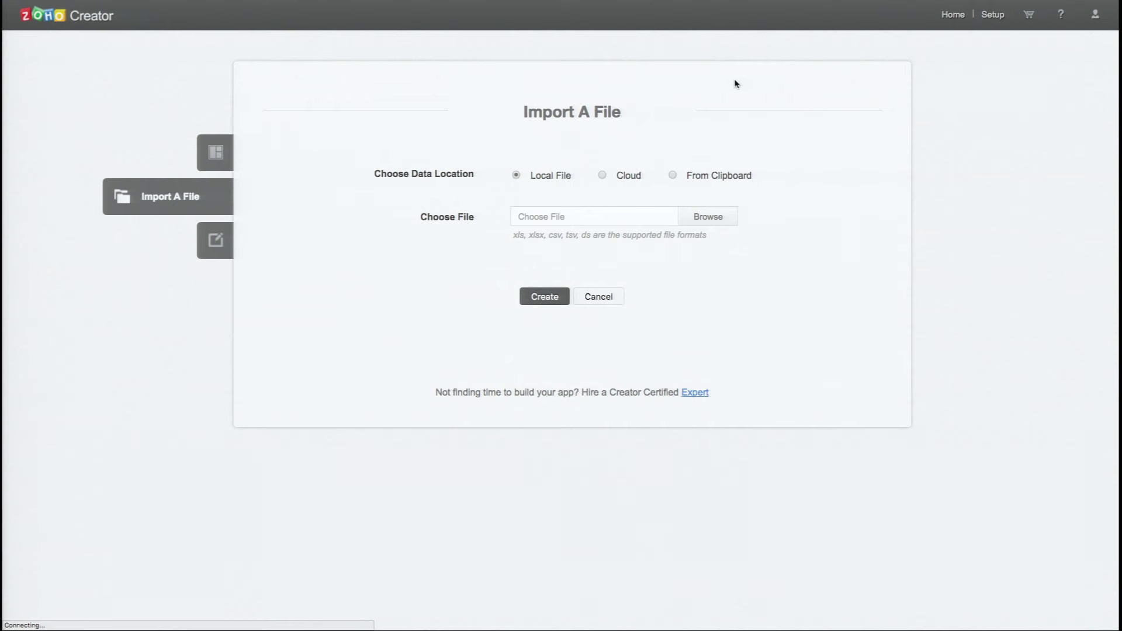
{"action": "left_click", "coordinate": [704, 222]}
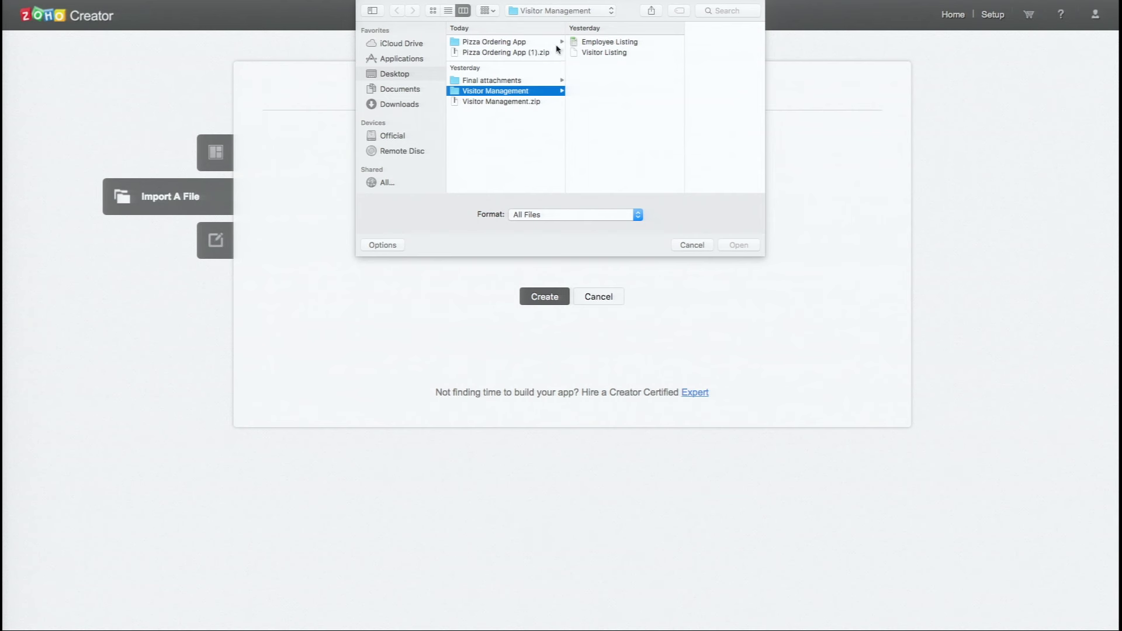
{"action": "left_click", "coordinate": [509, 43]}
{"action": "left_click", "coordinate": [627, 51]}
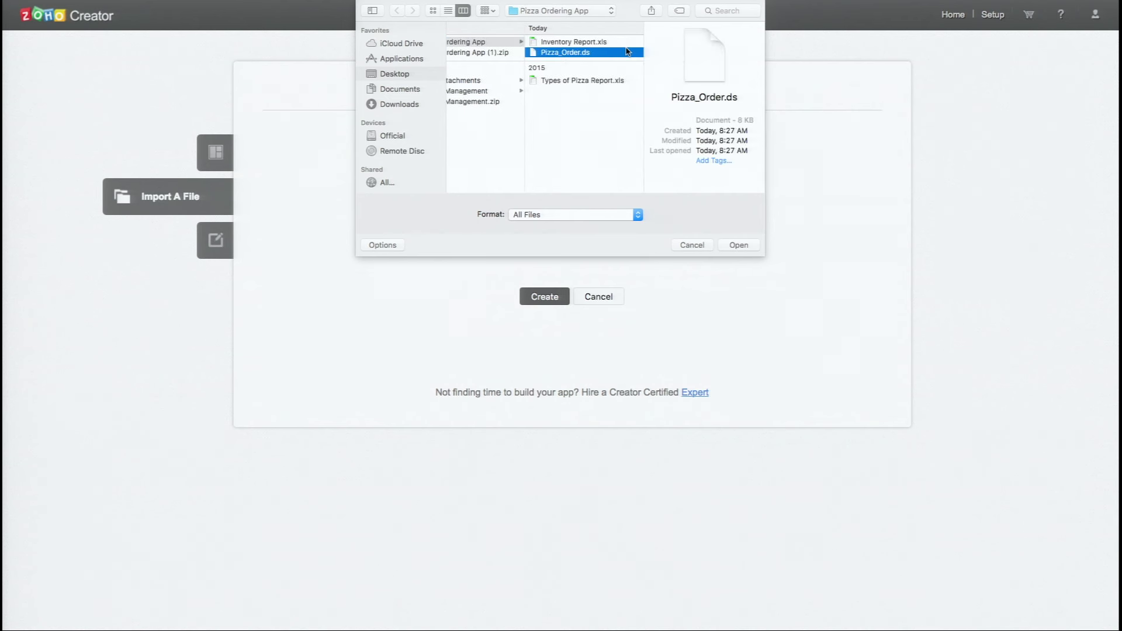
{"action": "left_click", "coordinate": [737, 246]}
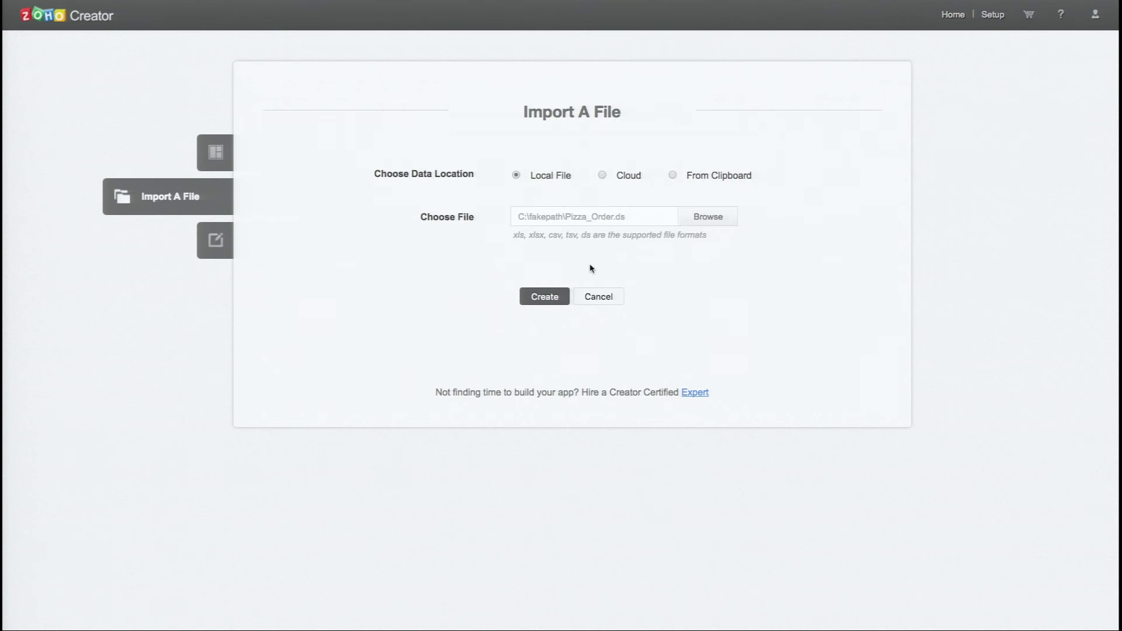
{"action": "left_click", "coordinate": [550, 297]}
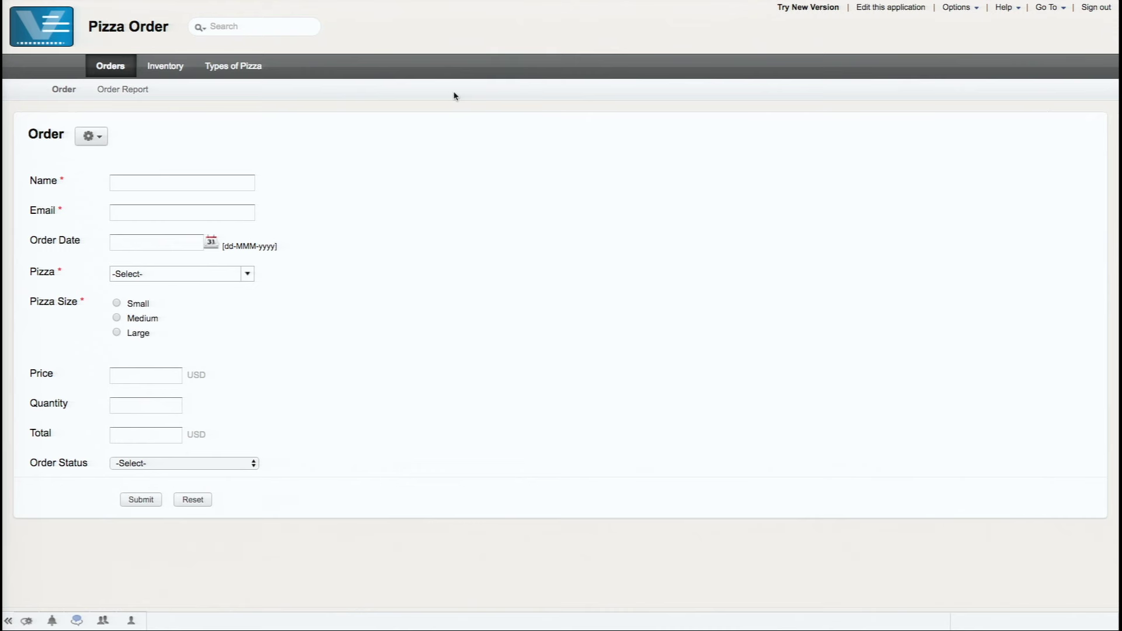
Step: Look over the Inventory and Types of Pizza sections of the Pizza Order application and open the Types of Pizza Report
{"action": "left_click", "coordinate": [150, 70]}
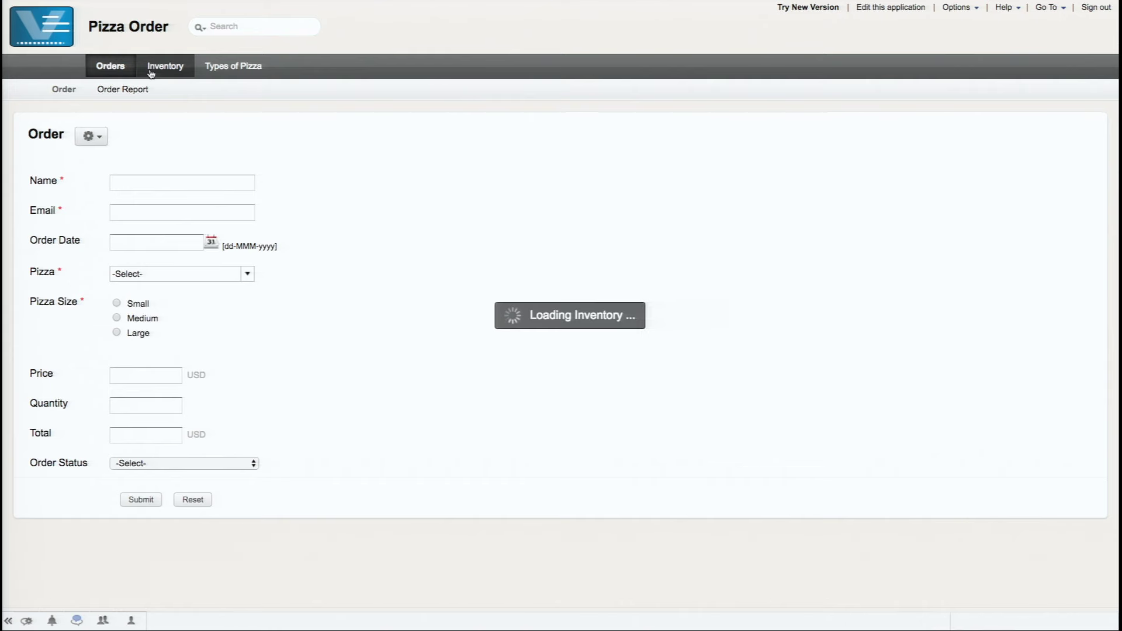
{"action": "left_click", "coordinate": [232, 74]}
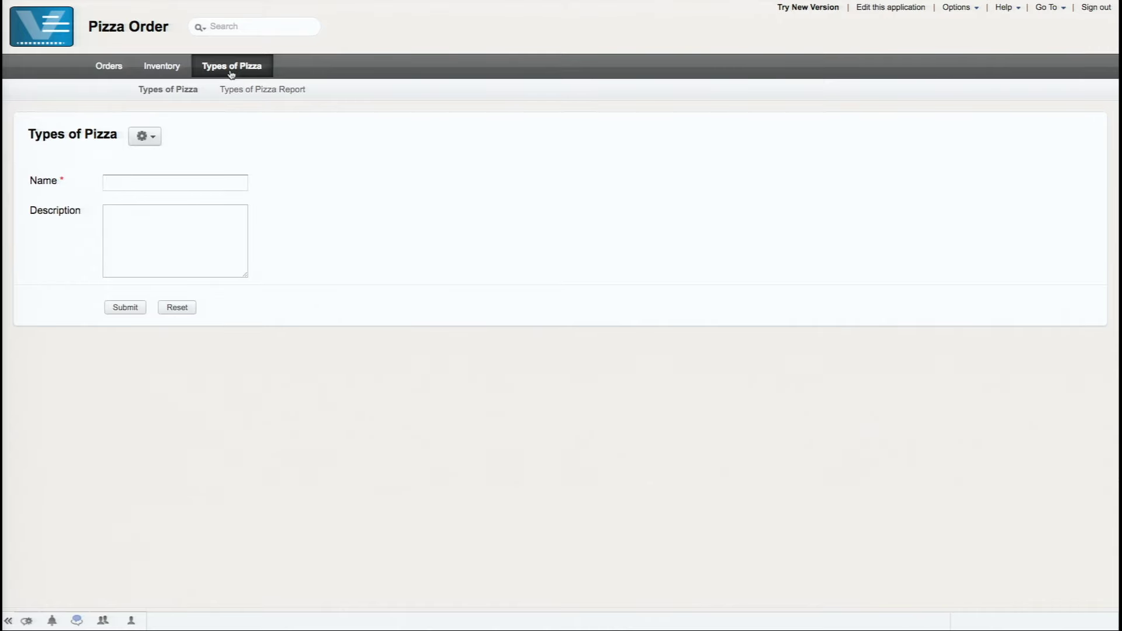
{"action": "left_click", "coordinate": [292, 94]}
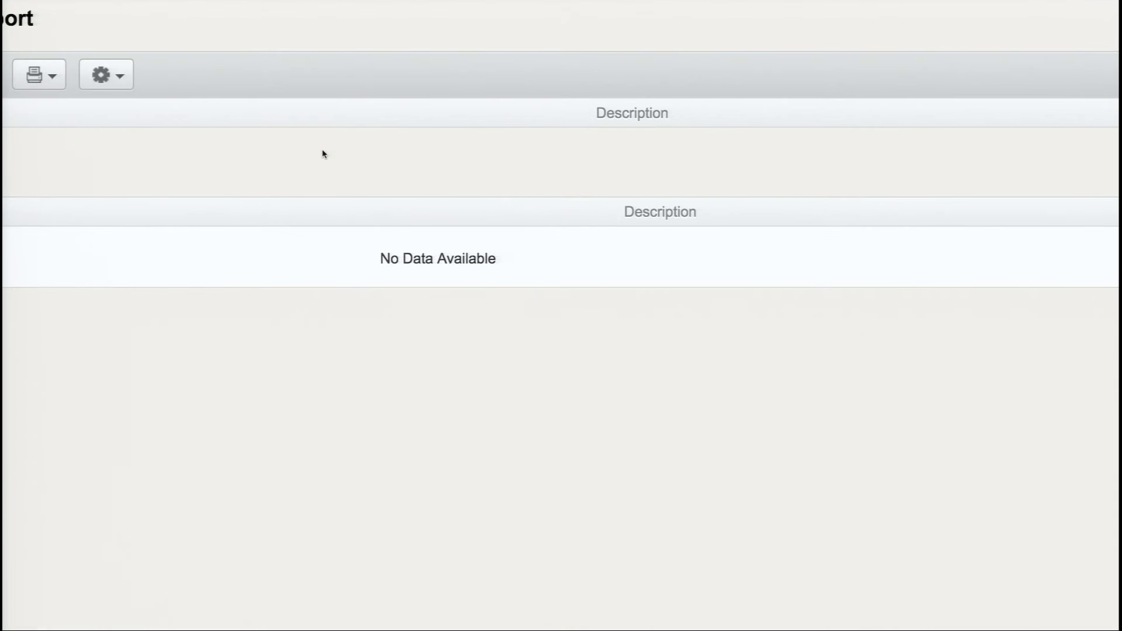
{"action": "key", "text": "ctrl+a"}
{"action": "left_click", "coordinate": [294, 305]}
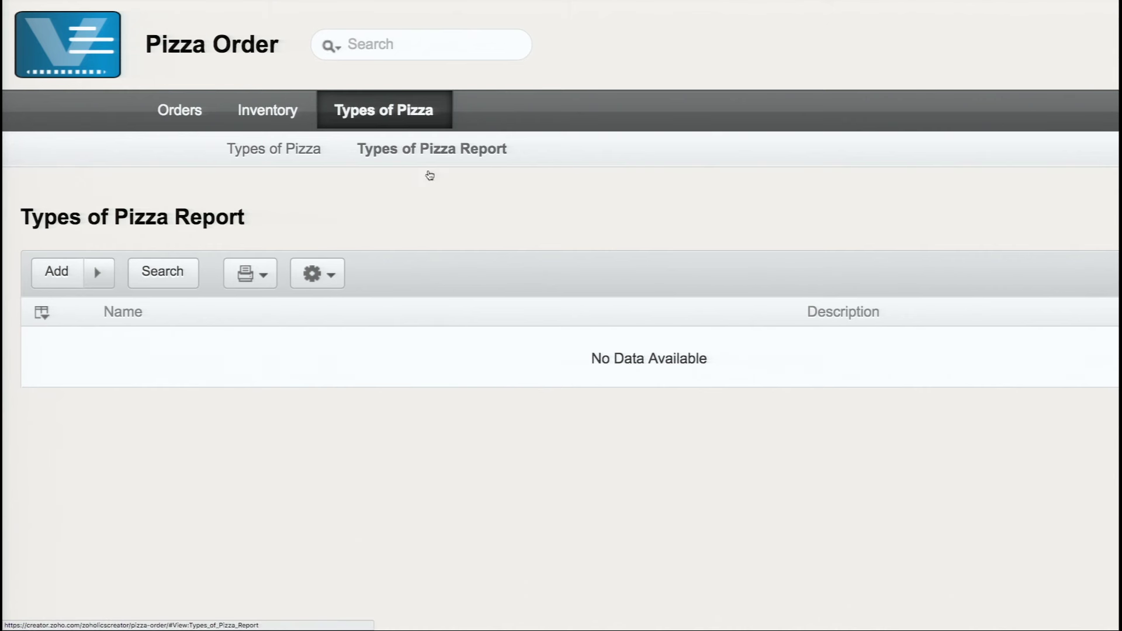
{"action": "mouse_move", "coordinate": [441, 209]}
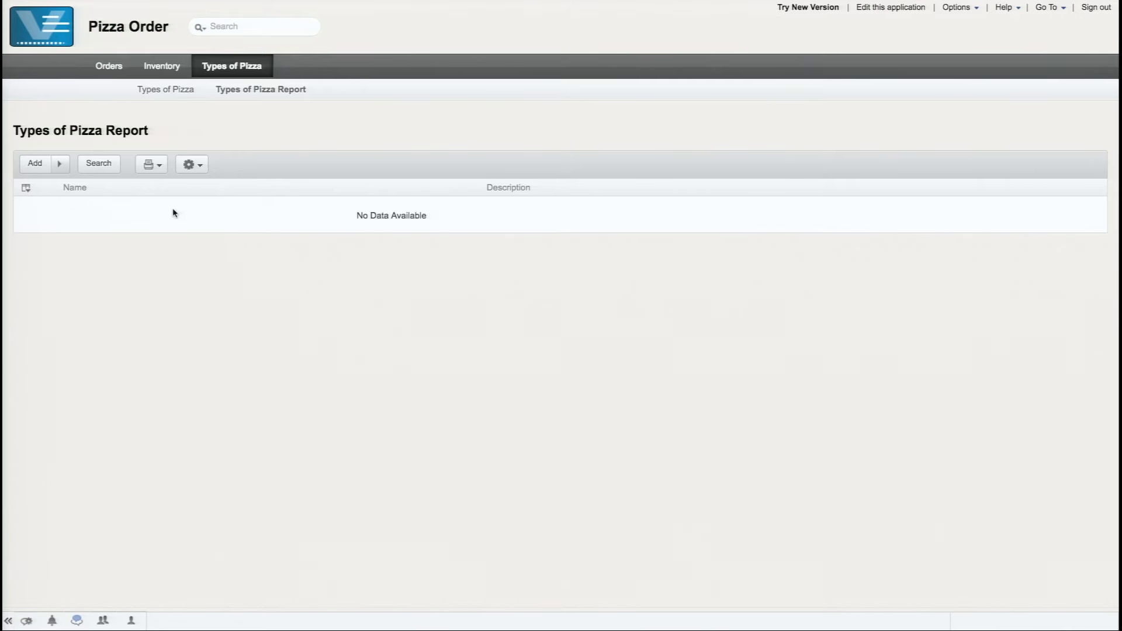
{"action": "left_click", "coordinate": [199, 169]}
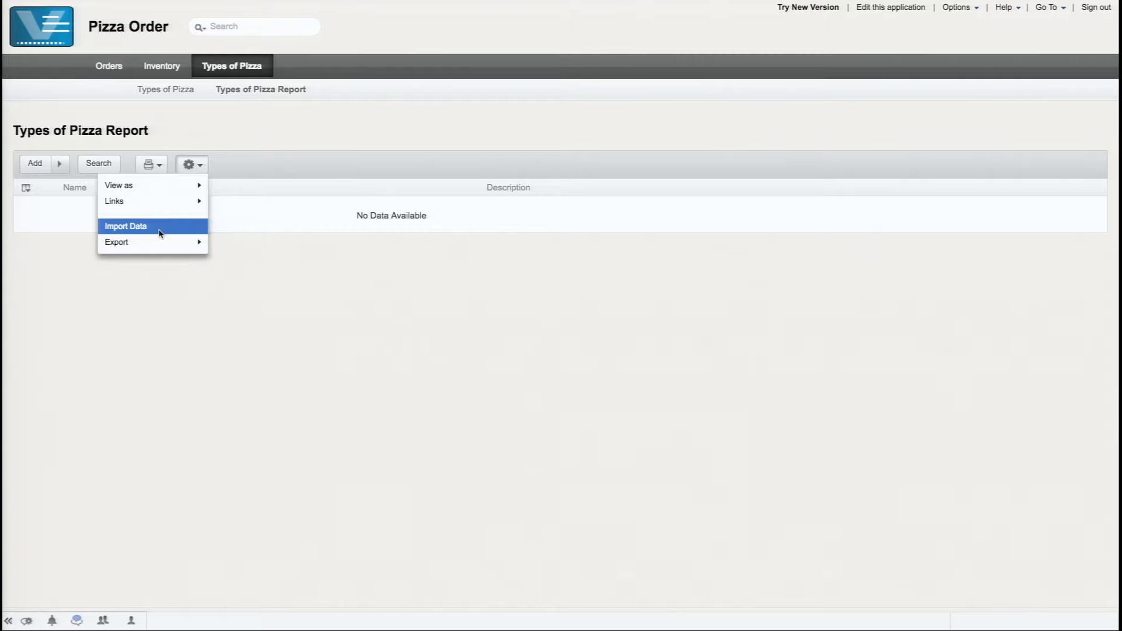
{"action": "left_click", "coordinate": [228, 368]}
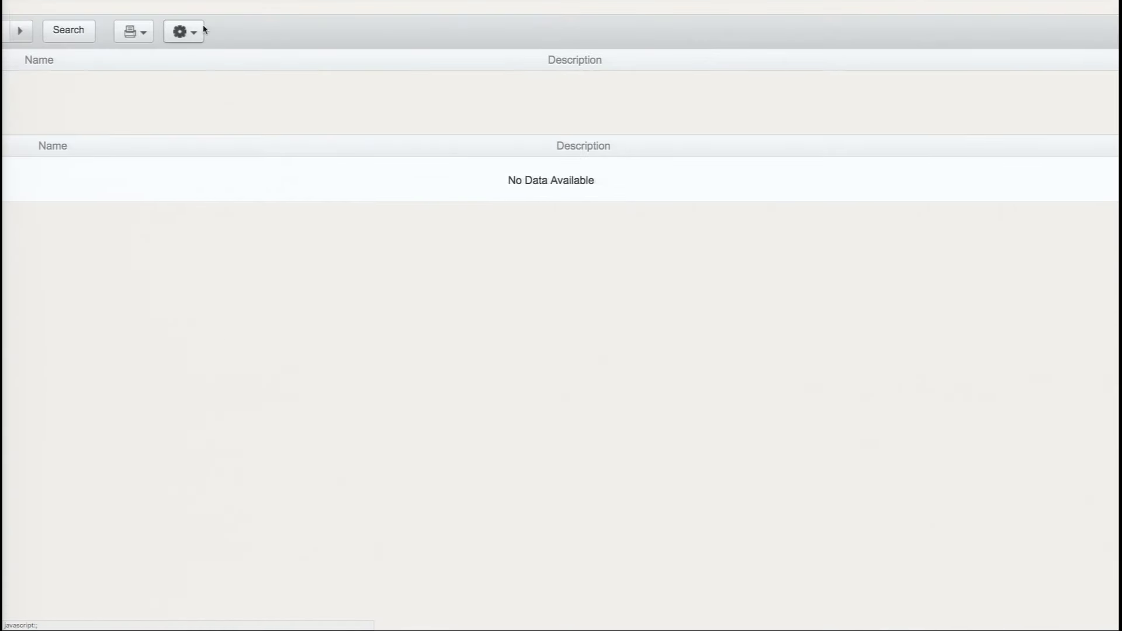
{"action": "left_click", "coordinate": [196, 33]}
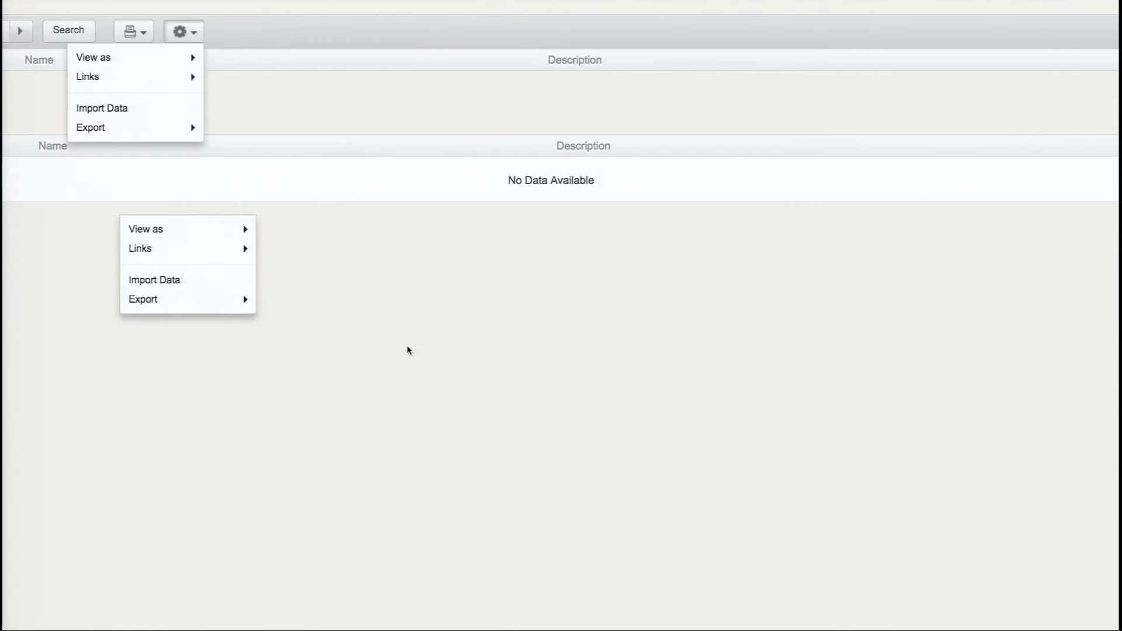
{"action": "left_click", "coordinate": [408, 350]}
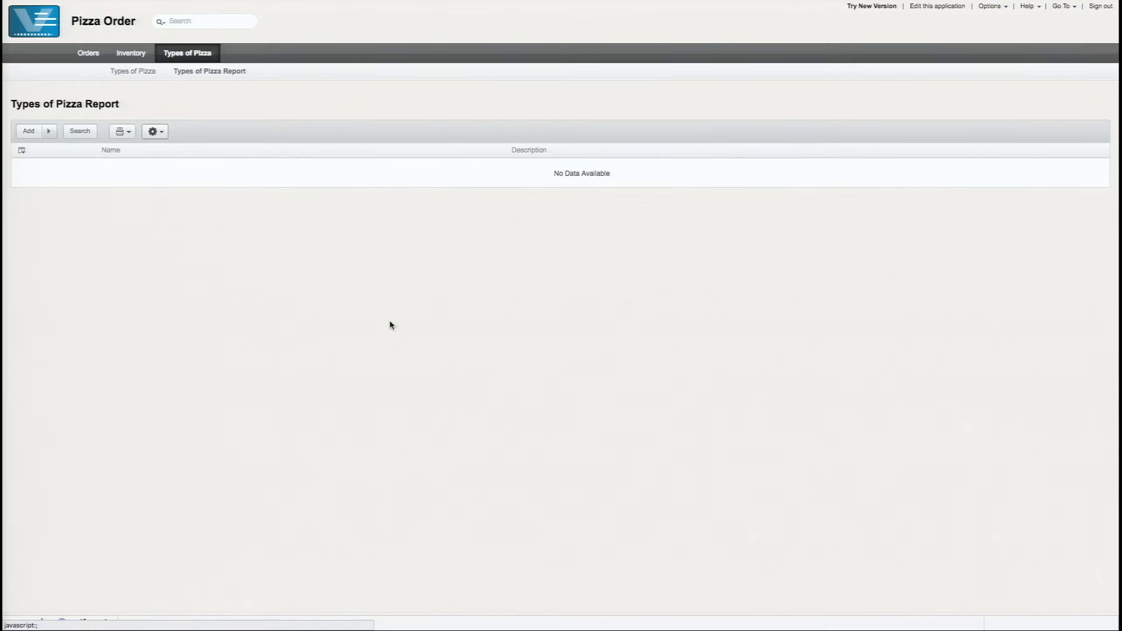
Step: Start a data import for the Types of Pizza Report with the local Excel file Types of Pizza Report.xls and continue to the data preview
{"action": "key", "text": "ctrl+plus"}
{"action": "key", "text": "ctrl+plus"}
{"action": "key", "text": "ctrl+plus"}
{"action": "key", "text": "ctrl+plus"}
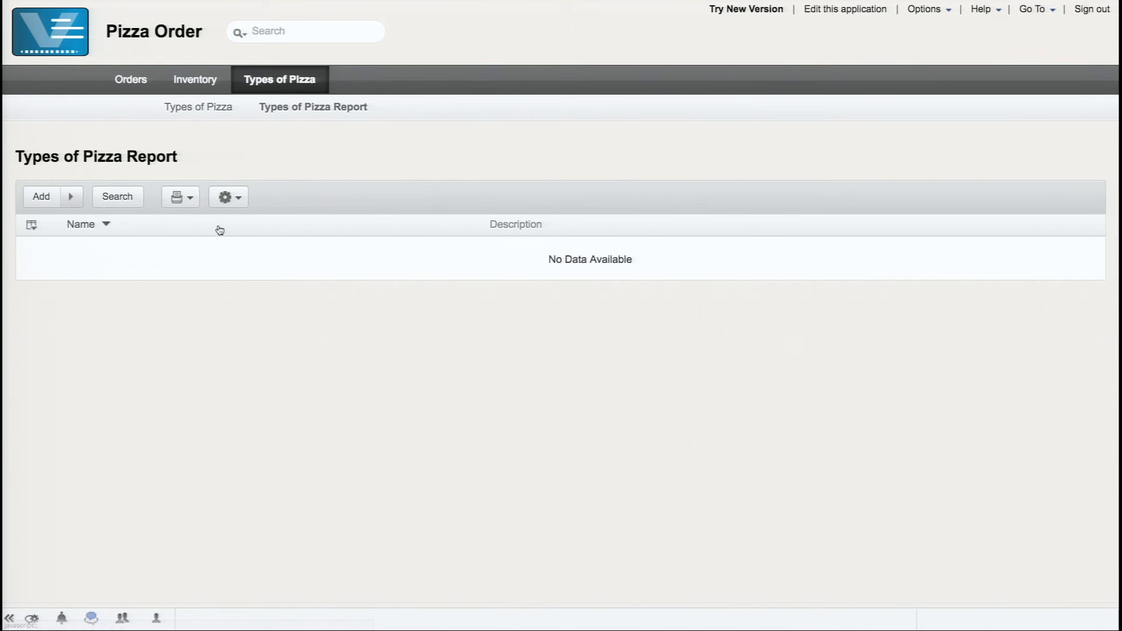
{"action": "left_click", "coordinate": [236, 202]}
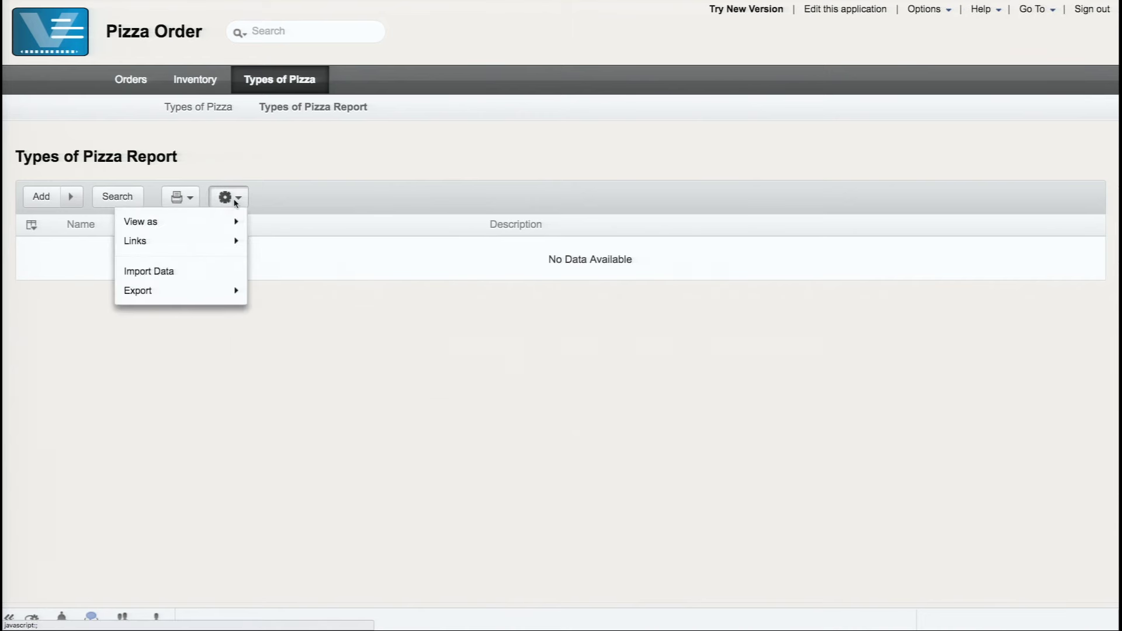
{"action": "left_click", "coordinate": [193, 276]}
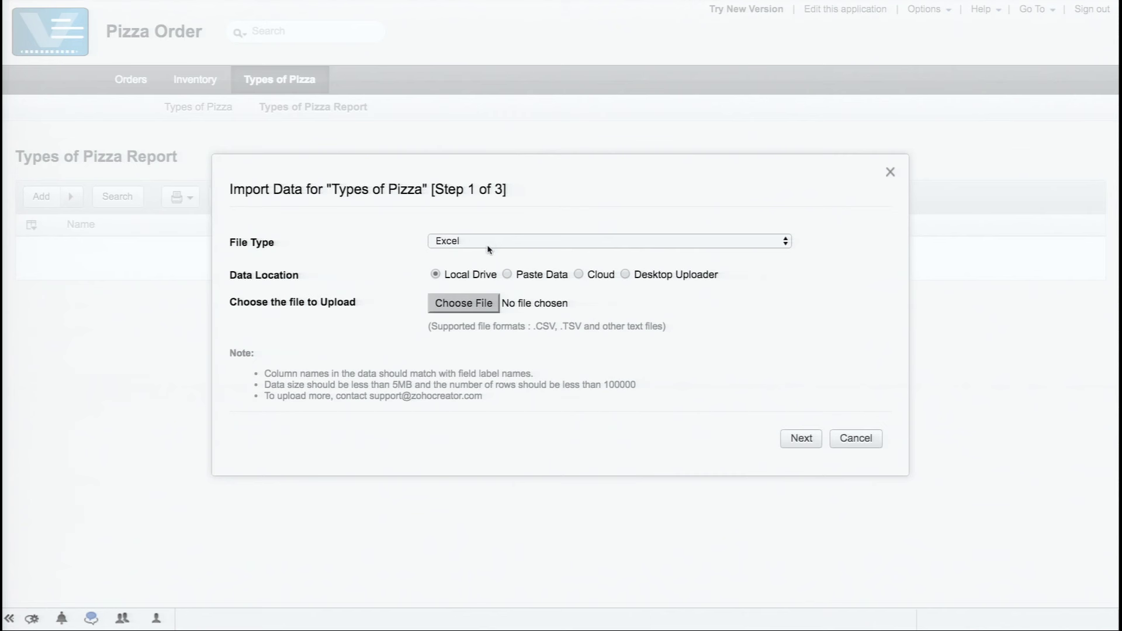
{"action": "left_click", "coordinate": [457, 308]}
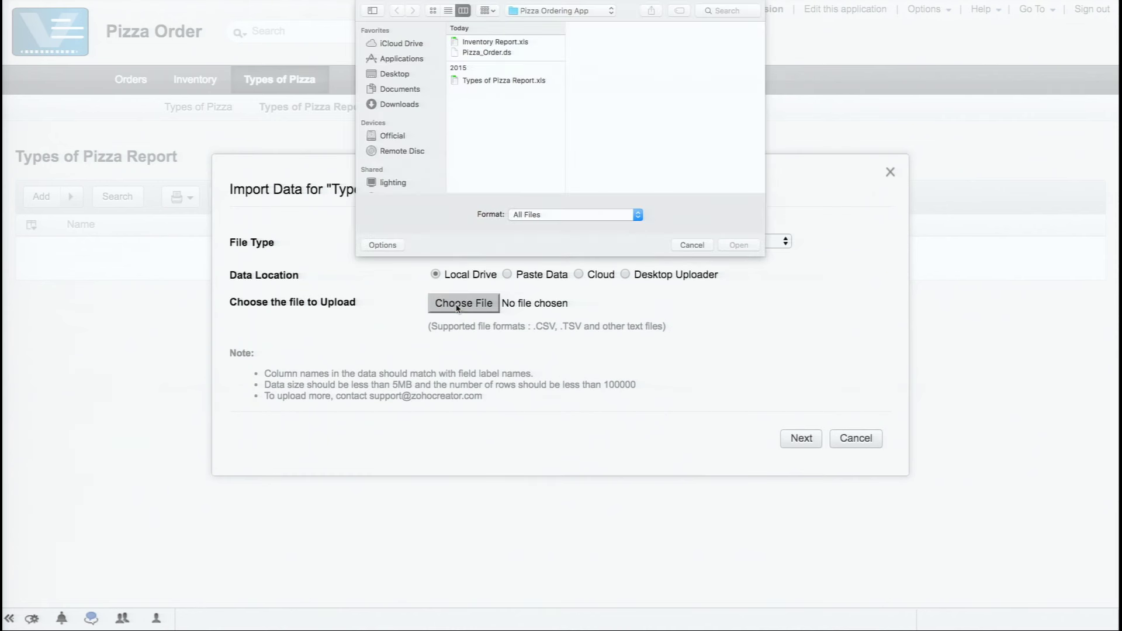
{"action": "left_click", "coordinate": [498, 82]}
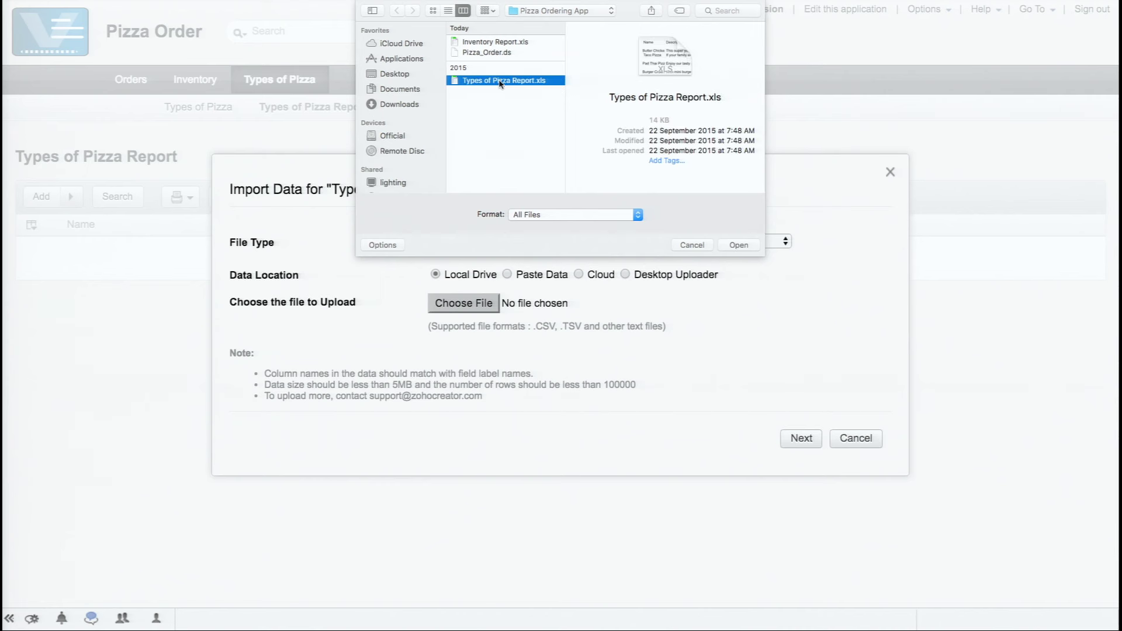
{"action": "left_click", "coordinate": [747, 245]}
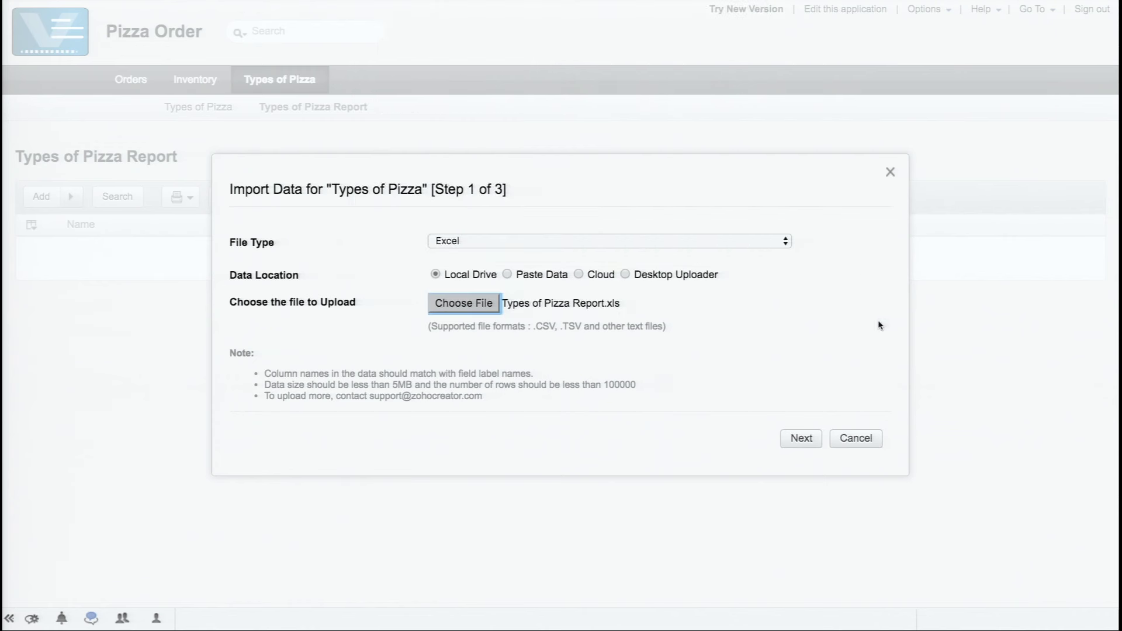
{"action": "left_click", "coordinate": [801, 439]}
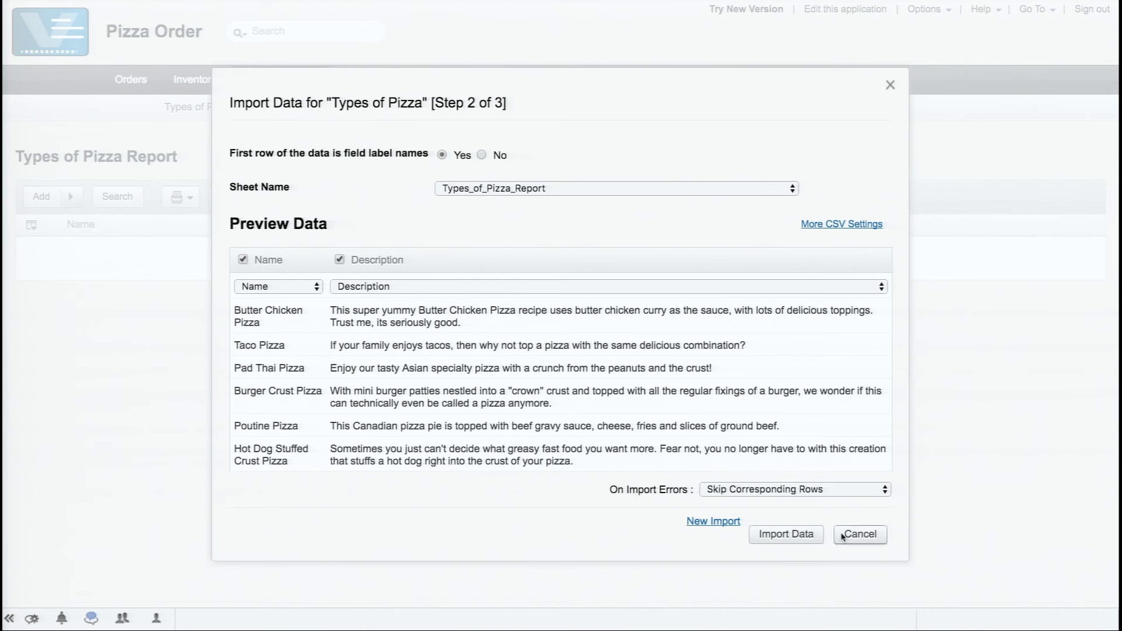
Step: Set import errors to "Don't import the data", import the Types of Pizza records and close the import summary
{"action": "left_click", "coordinate": [824, 495]}
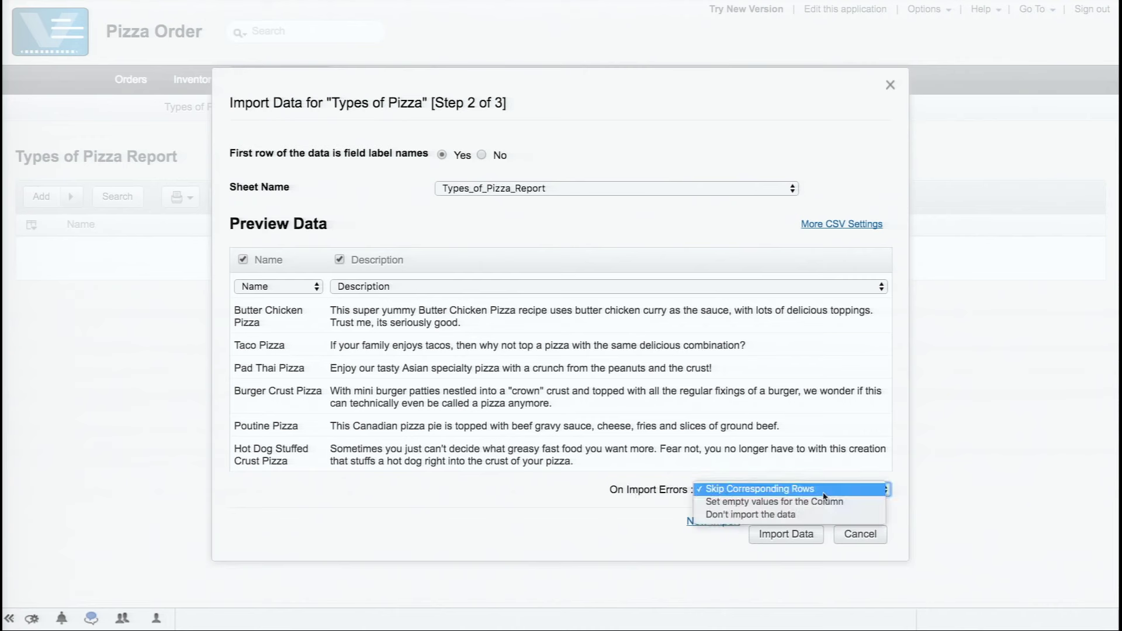
{"action": "left_click", "coordinate": [781, 516]}
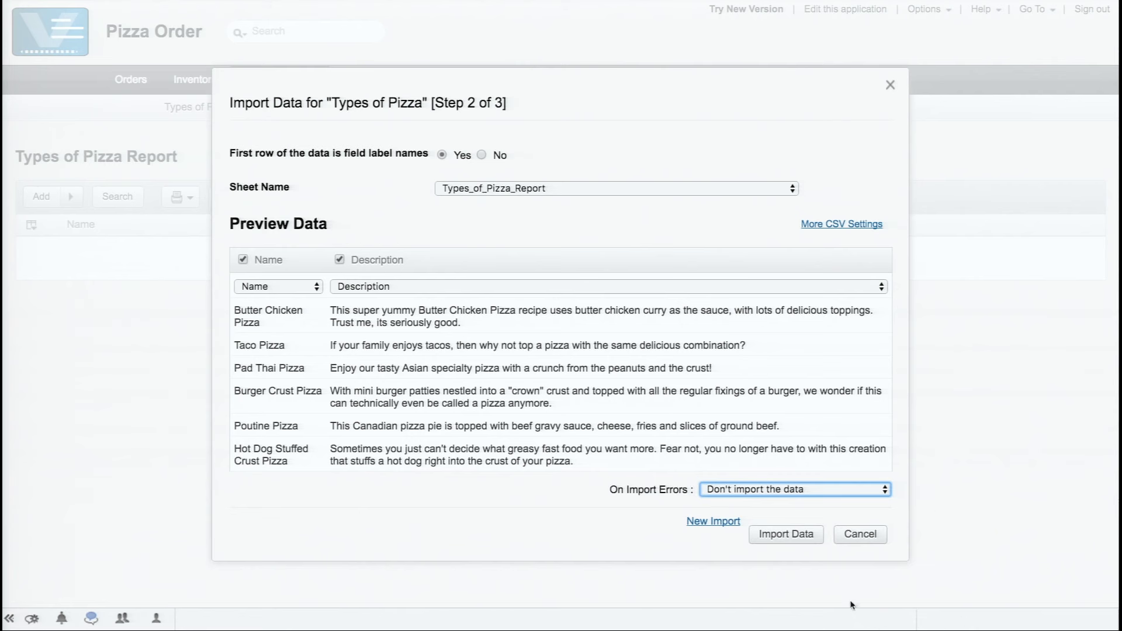
{"action": "left_click", "coordinate": [786, 537]}
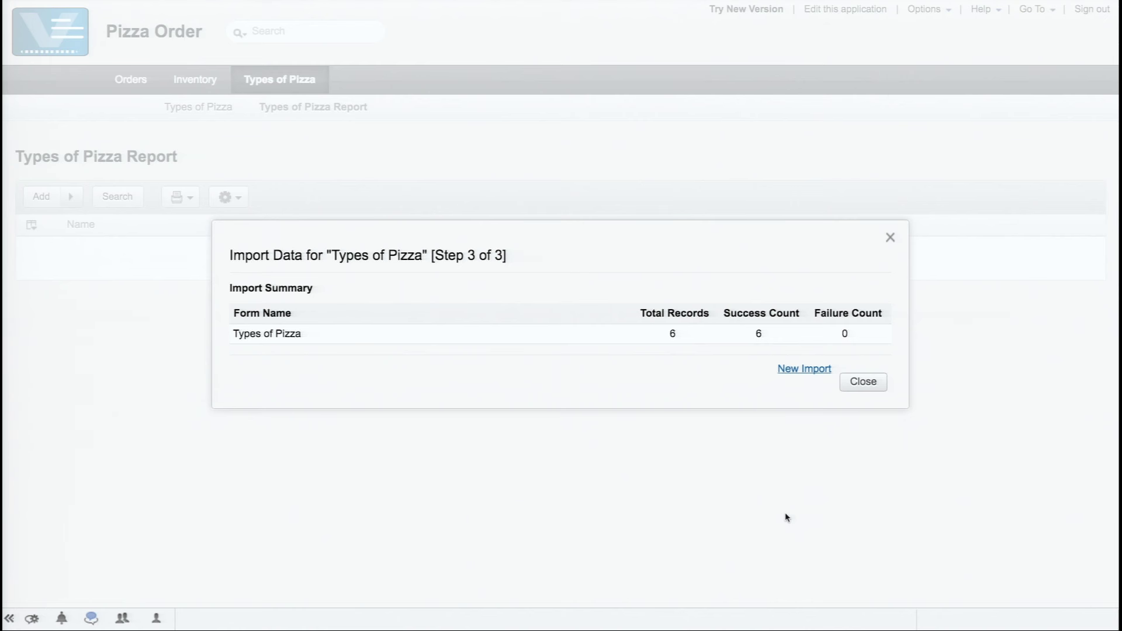
{"action": "left_click", "coordinate": [862, 387]}
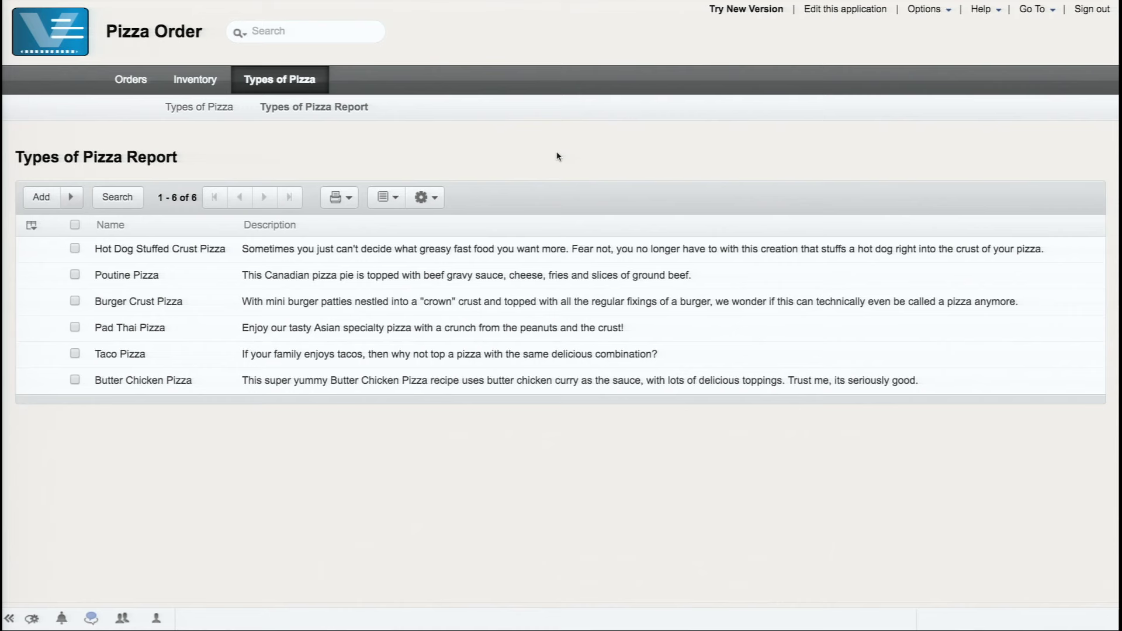
Step: Open the Inventory Report and start a data import for it
{"action": "left_click", "coordinate": [196, 81]}
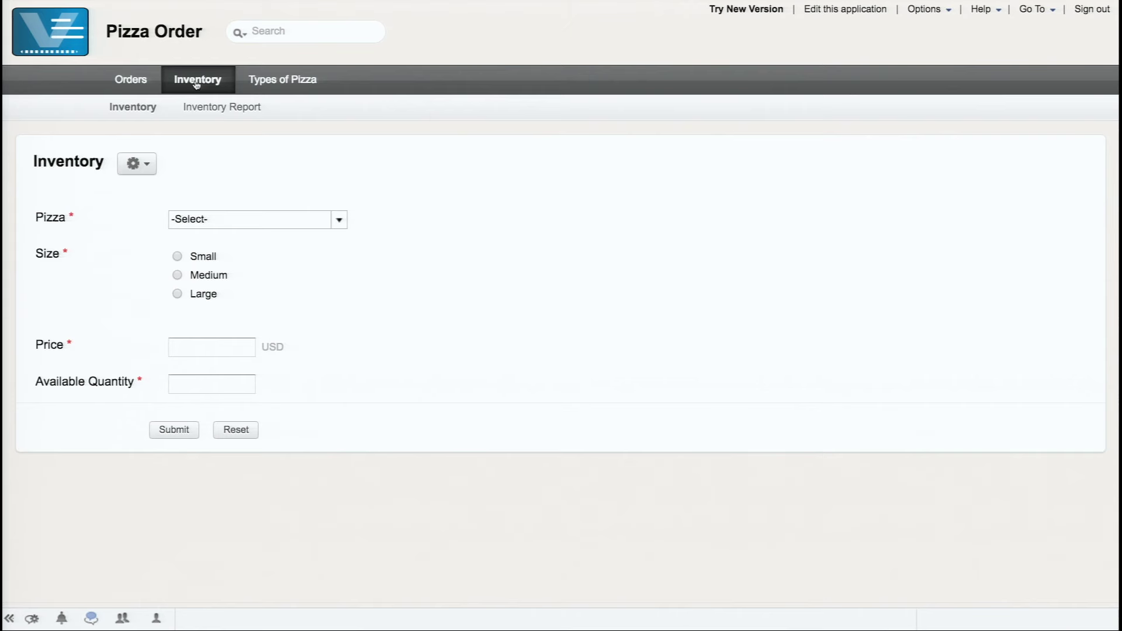
{"action": "left_click", "coordinate": [222, 108]}
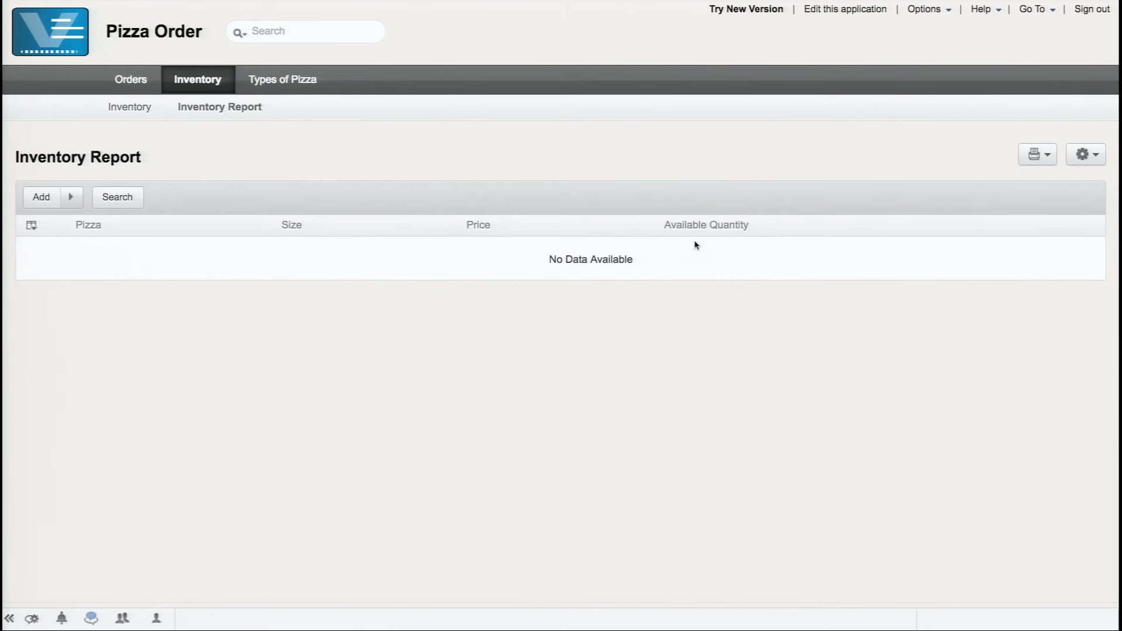
{"action": "key", "text": "ctrl+plus"}
{"action": "key", "text": "ctrl+plus"}
{"action": "key", "text": "ctrl+plus"}
{"action": "key", "text": "ctrl+plus"}
{"action": "key", "text": "ctrl+plus"}
{"action": "key", "text": "ctrl+plus"}
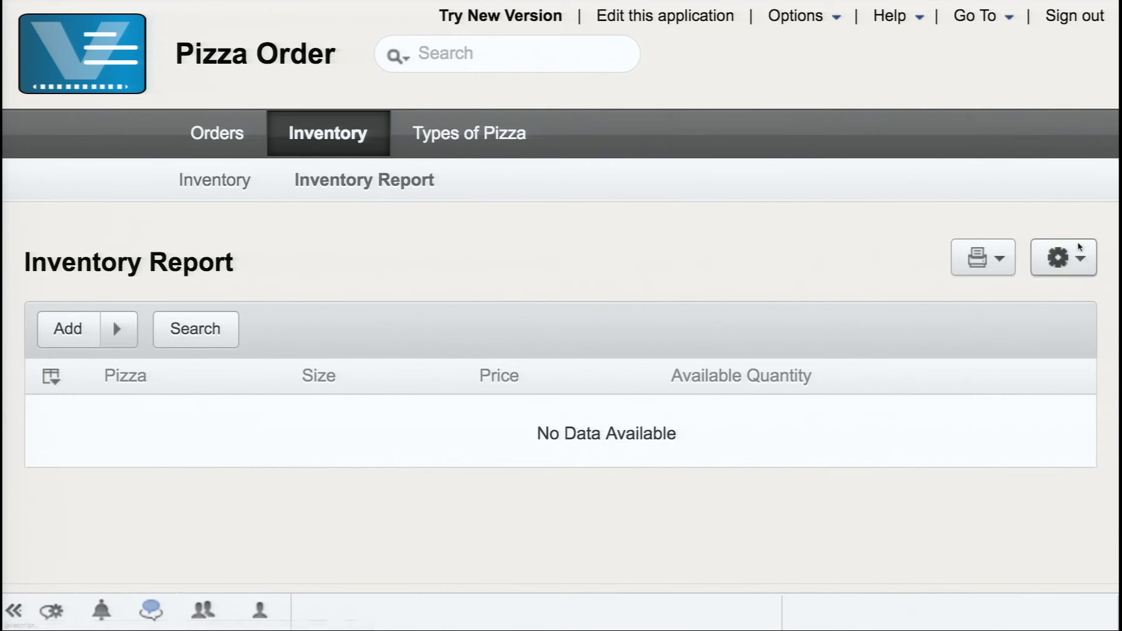
{"action": "left_click", "coordinate": [1083, 263]}
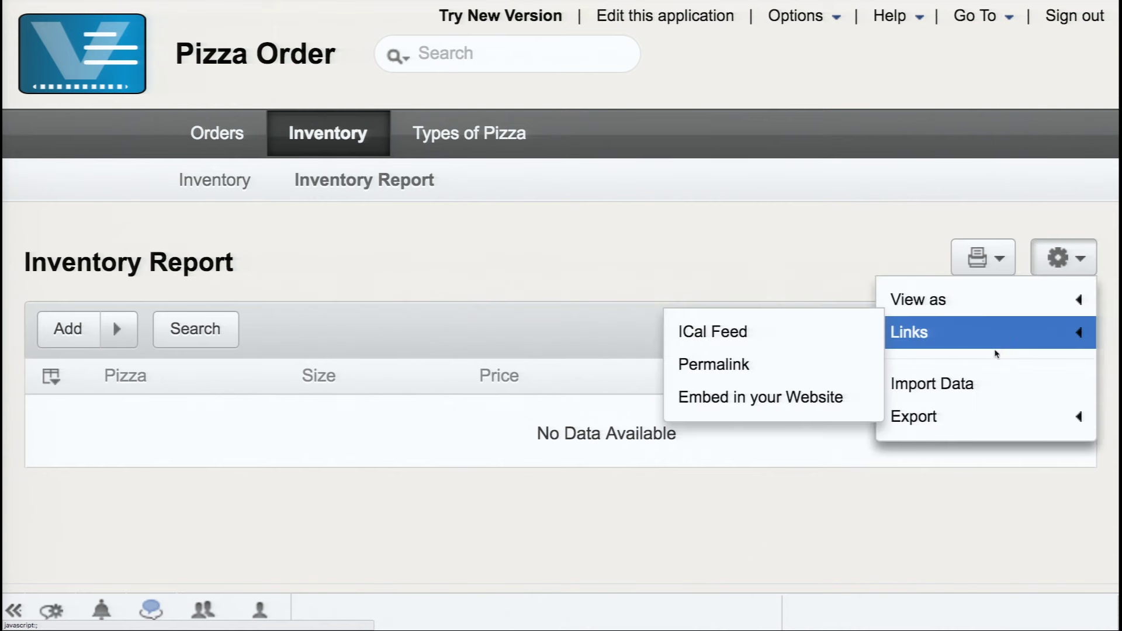
{"action": "left_click", "coordinate": [957, 381]}
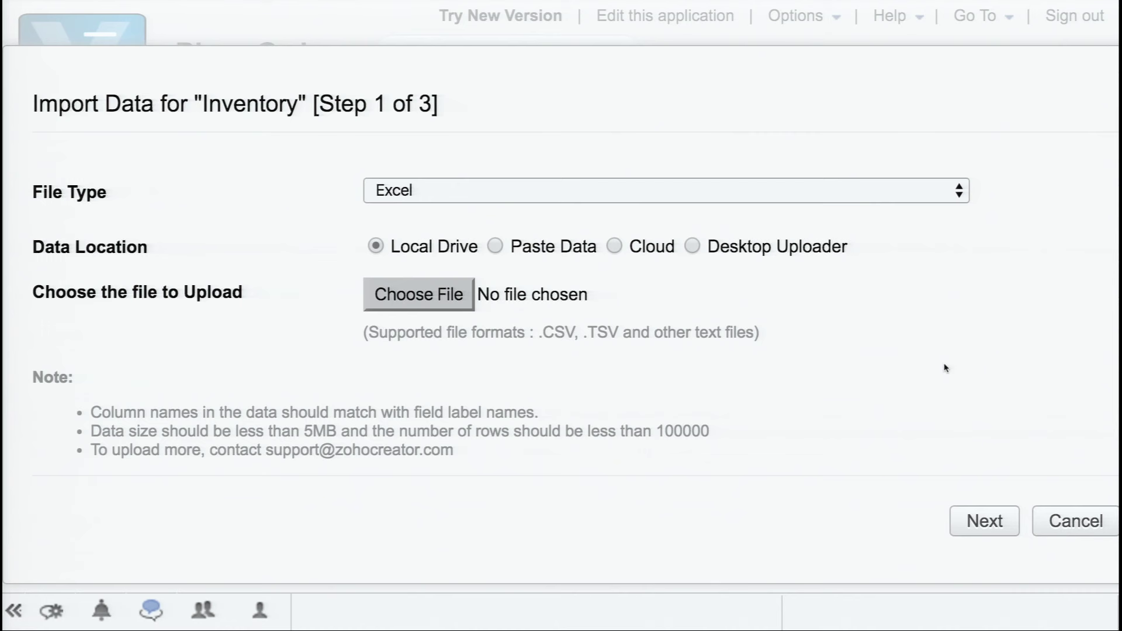
Step: Choose the local file Inventory Report.xls for the Inventory import and continue to the data preview
{"action": "key", "text": "ctrl+minus"}
{"action": "key", "text": "ctrl+minus"}
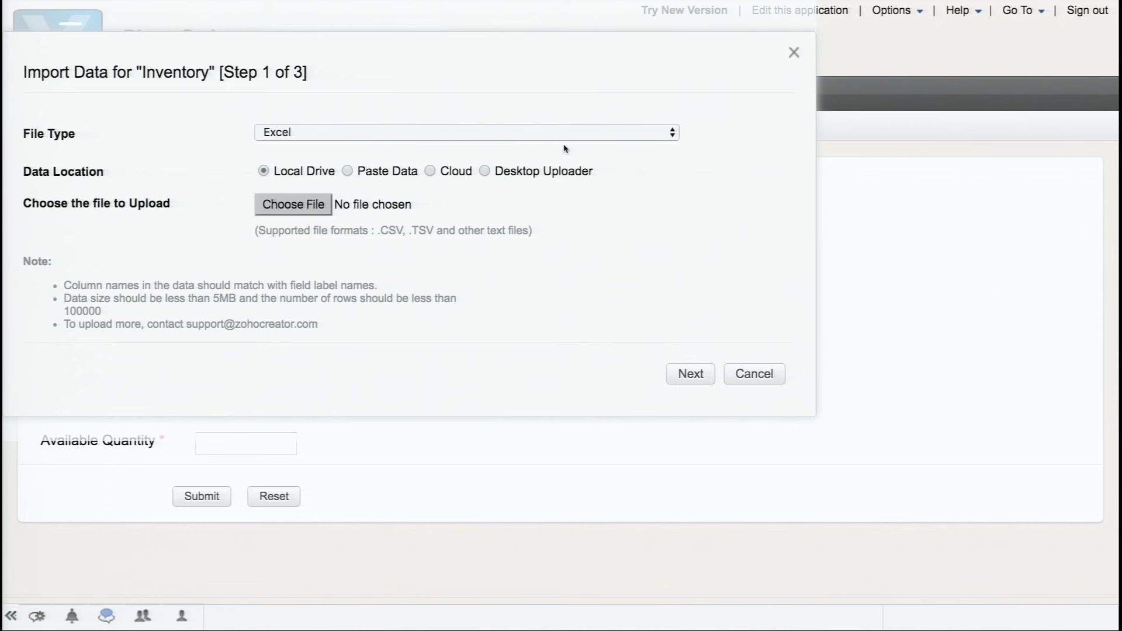
{"action": "left_click", "coordinate": [309, 205]}
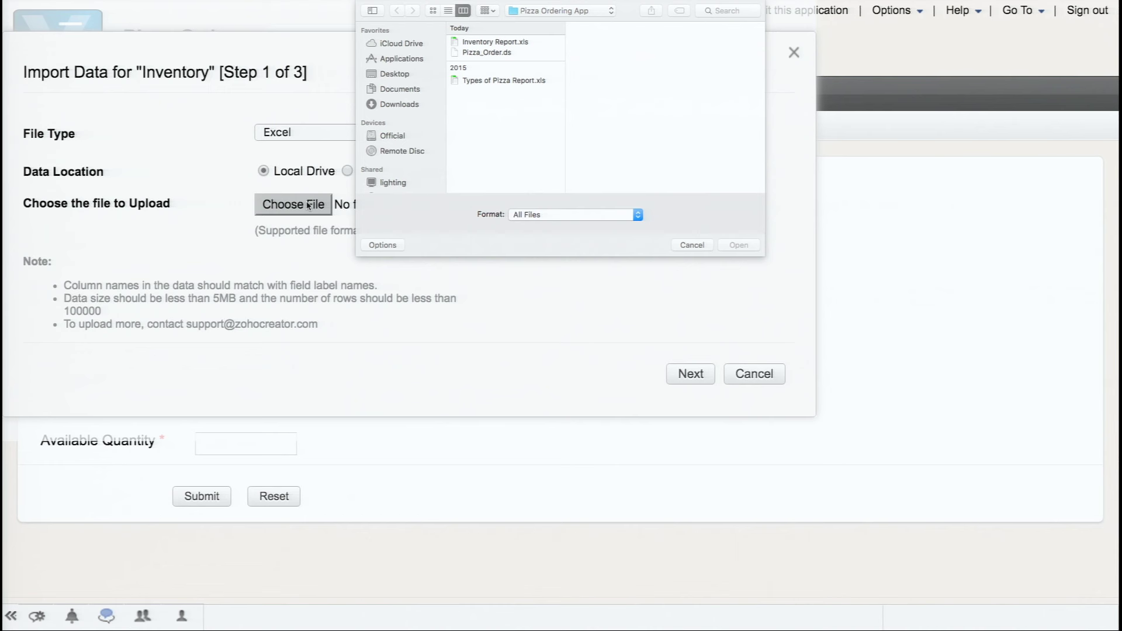
{"action": "left_click", "coordinate": [501, 43]}
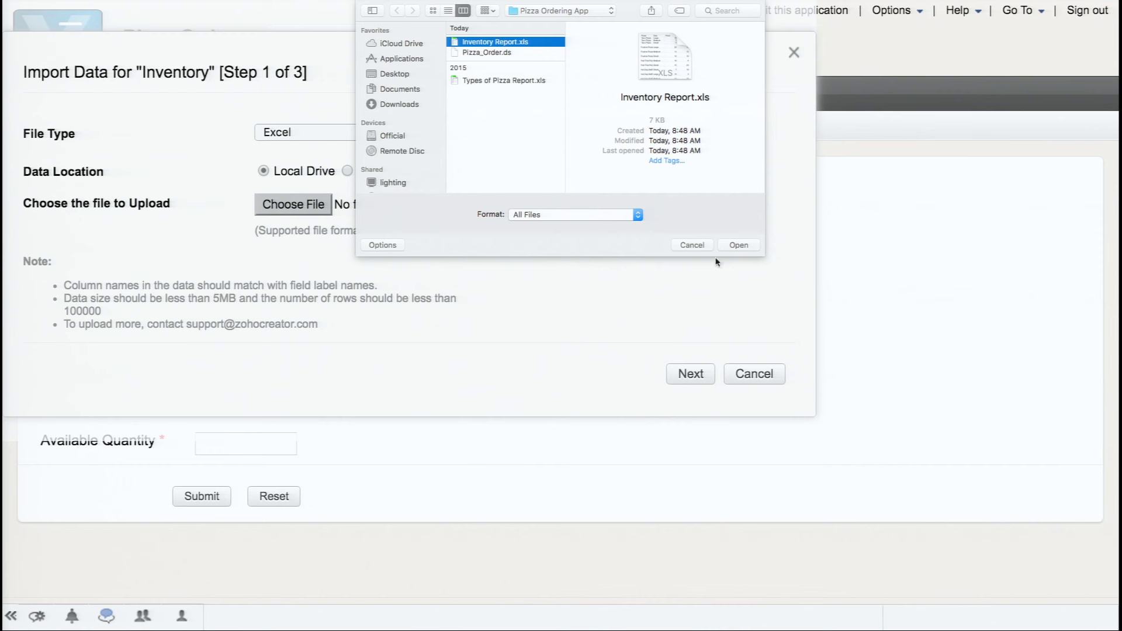
{"action": "left_click", "coordinate": [744, 248]}
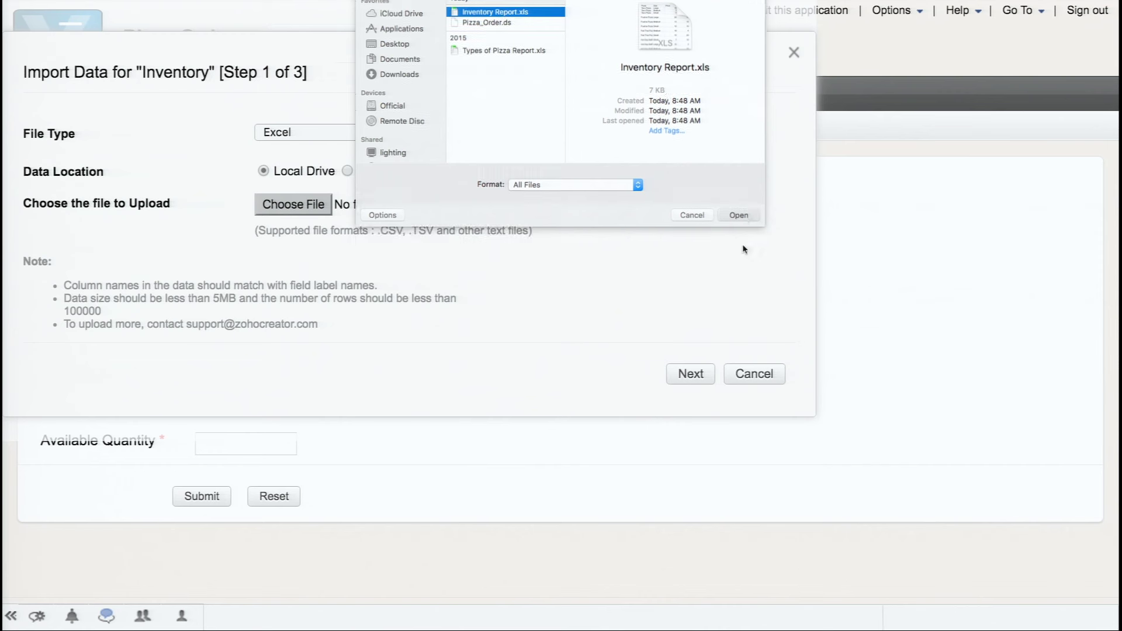
{"action": "left_click", "coordinate": [689, 378]}
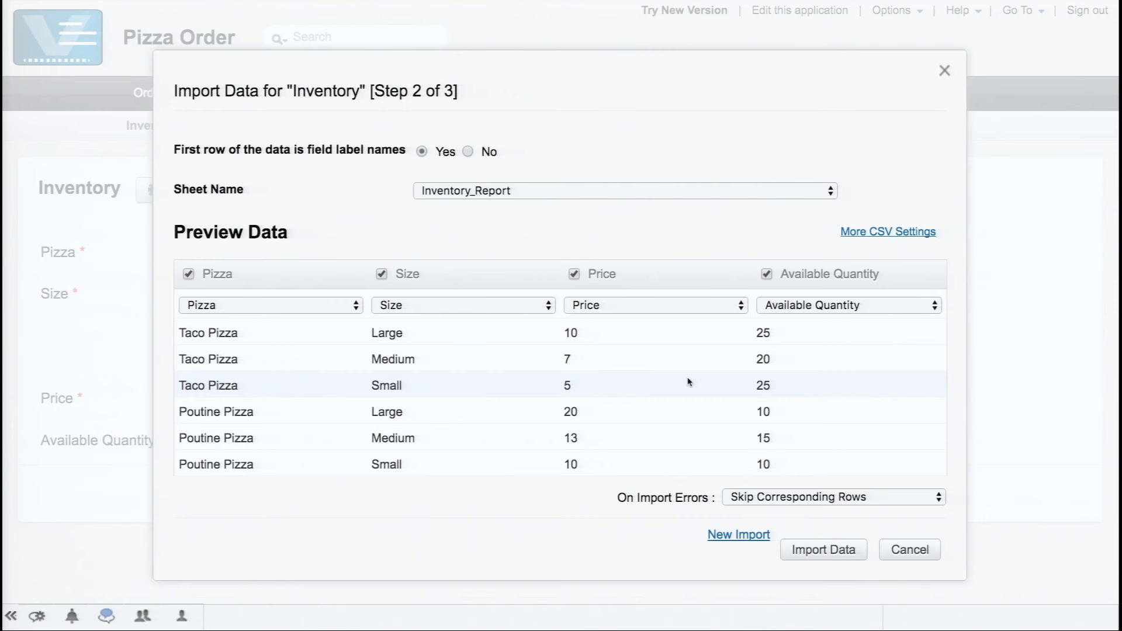
Step: Set import errors to "Don't import the data", import the Inventory records and close the import summary
{"action": "left_click", "coordinate": [821, 504]}
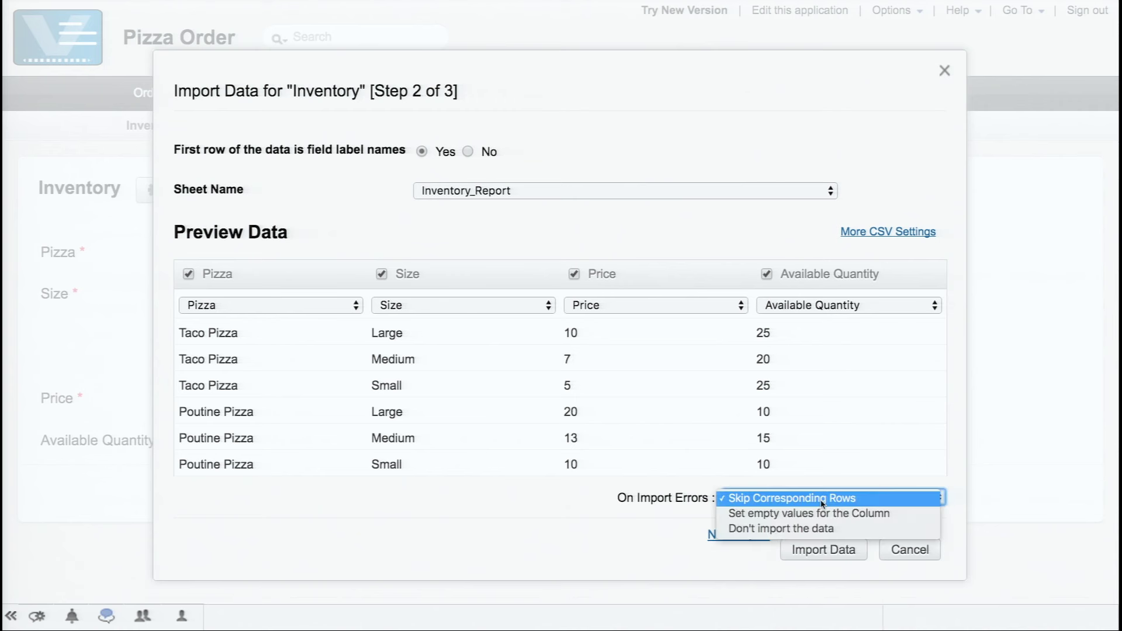
{"action": "left_click", "coordinate": [795, 530]}
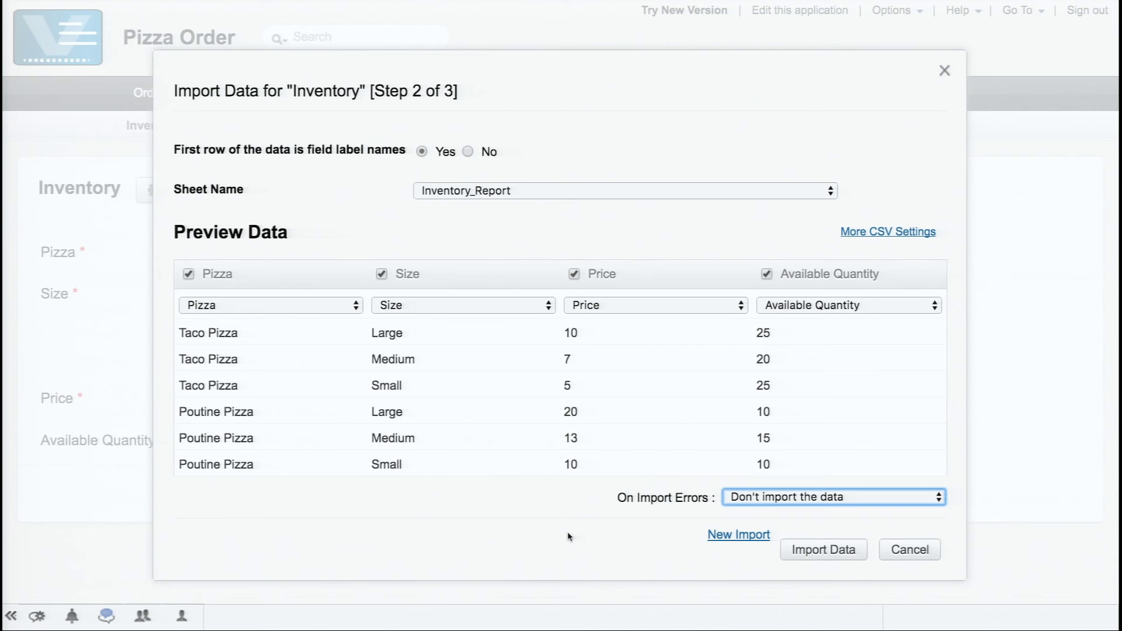
{"action": "left_click", "coordinate": [819, 552]}
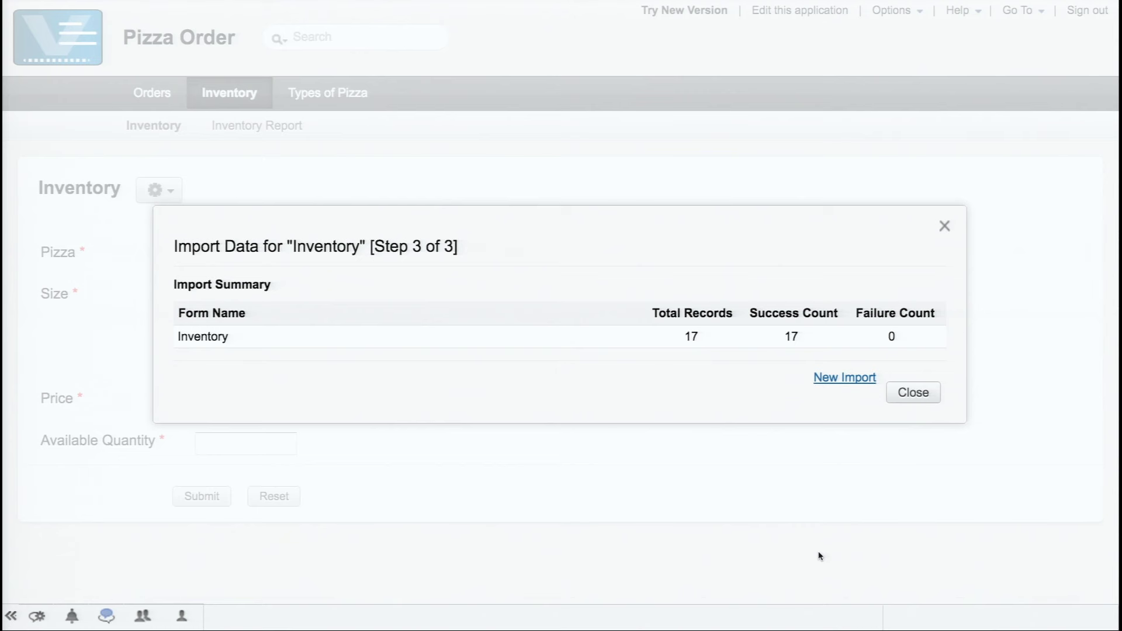
{"action": "left_click", "coordinate": [914, 394]}
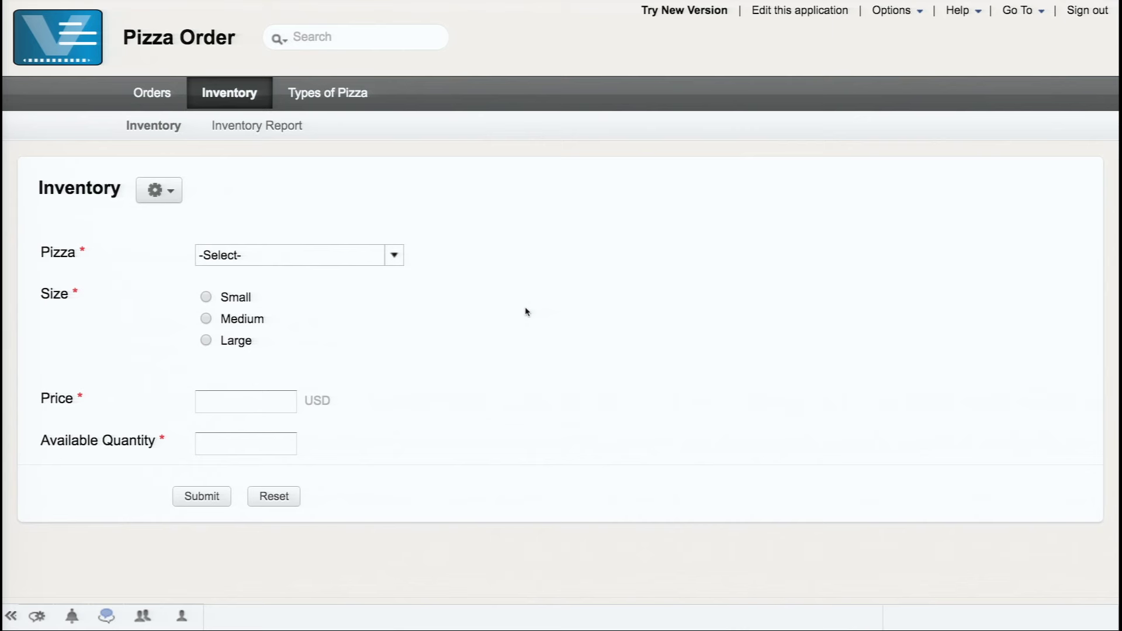
Step: Review the imported records in the Inventory Report and the Types of Pizza Report, along with their entry forms
{"action": "left_click", "coordinate": [251, 127]}
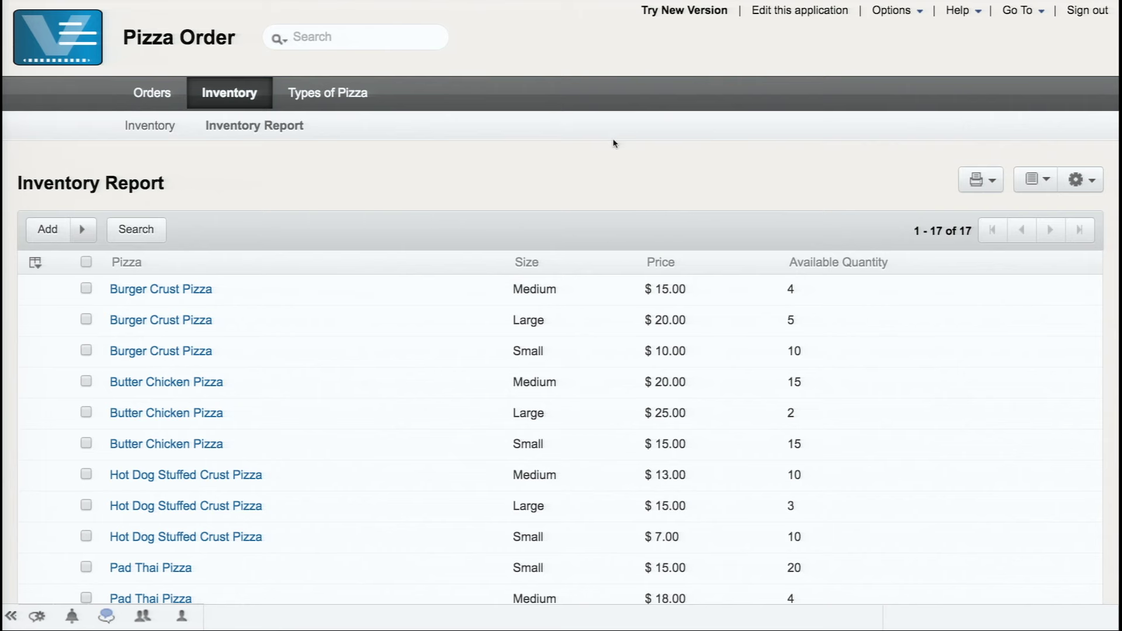
{"action": "key", "text": "ctrl+minus"}
{"action": "key", "text": "ctrl+minus"}
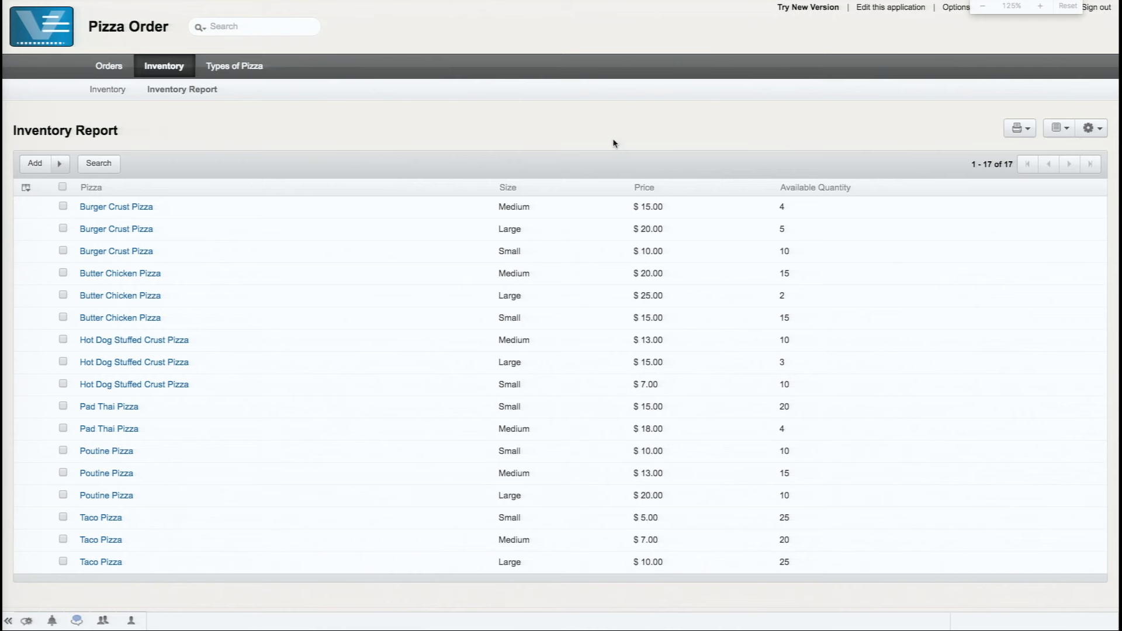
{"action": "key", "text": "ctrl+plus"}
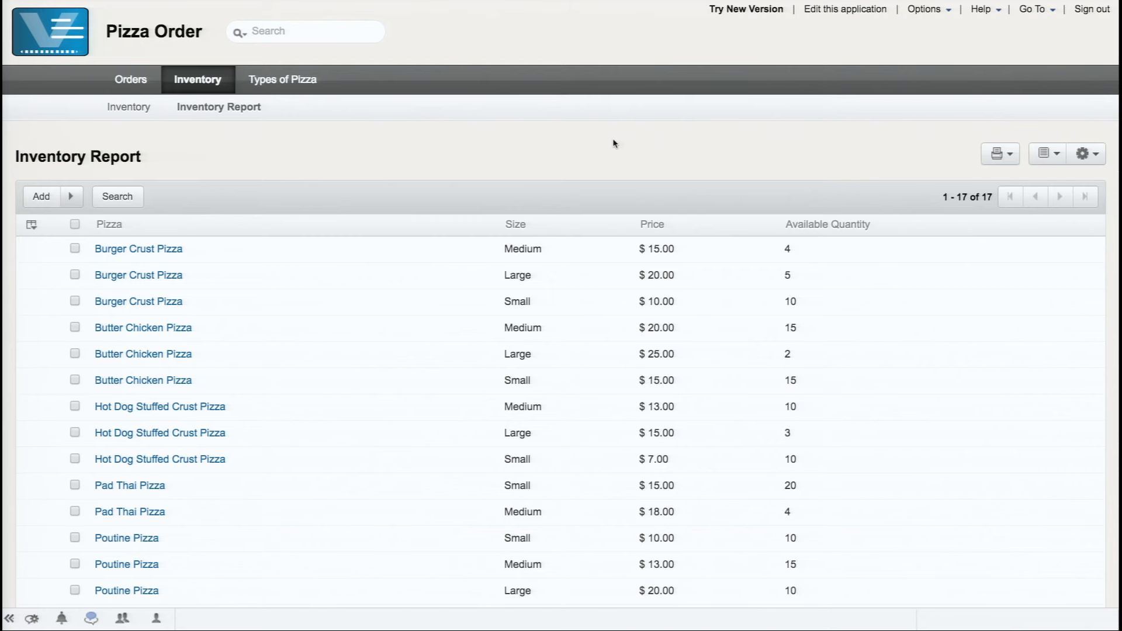
{"action": "left_click", "coordinate": [297, 87]}
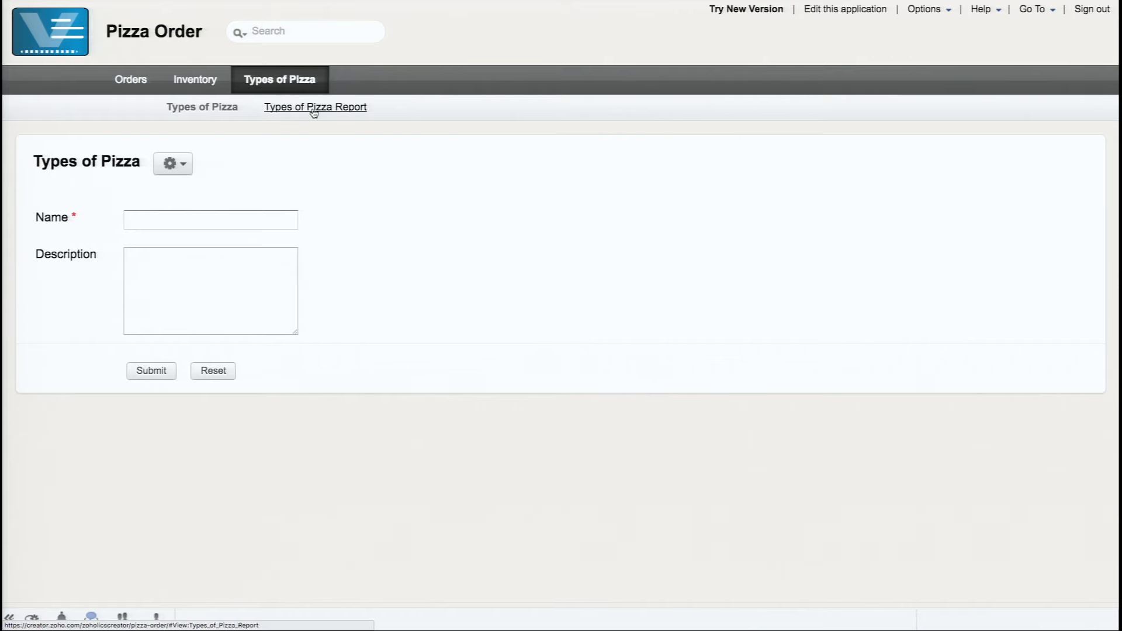
{"action": "left_click", "coordinate": [313, 108]}
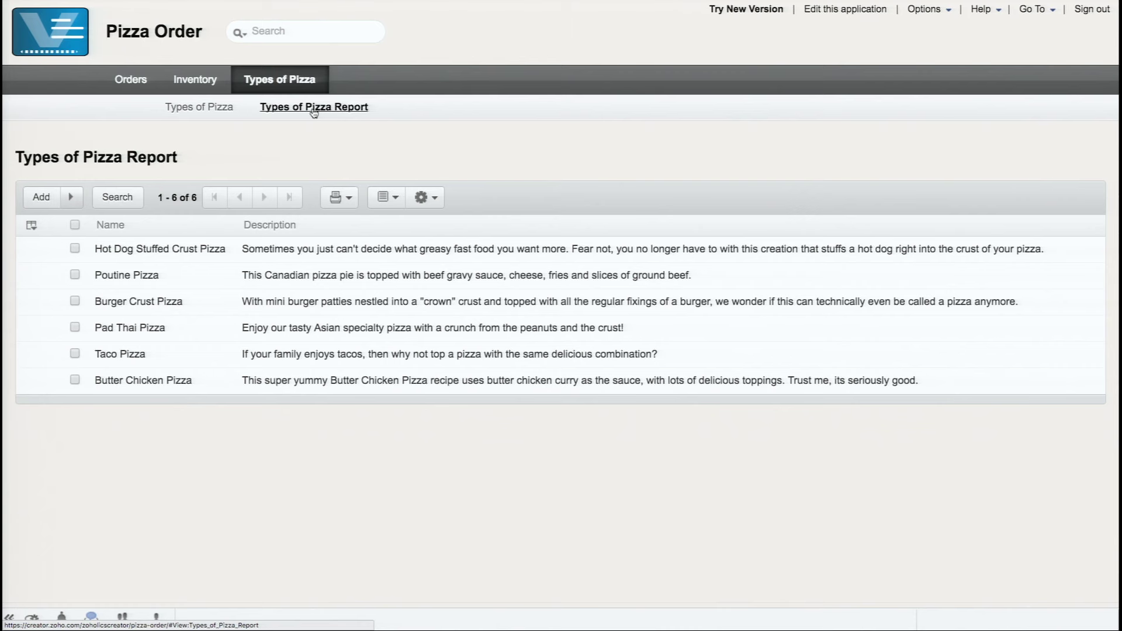
{"action": "left_click", "coordinate": [212, 109]}
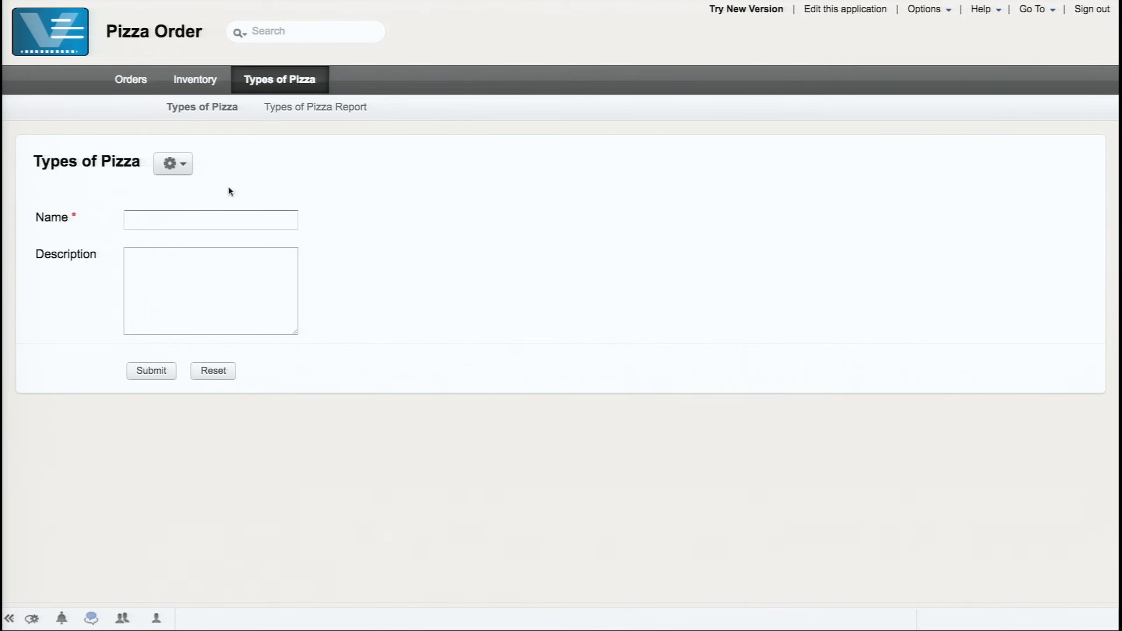
{"action": "left_click", "coordinate": [290, 110]}
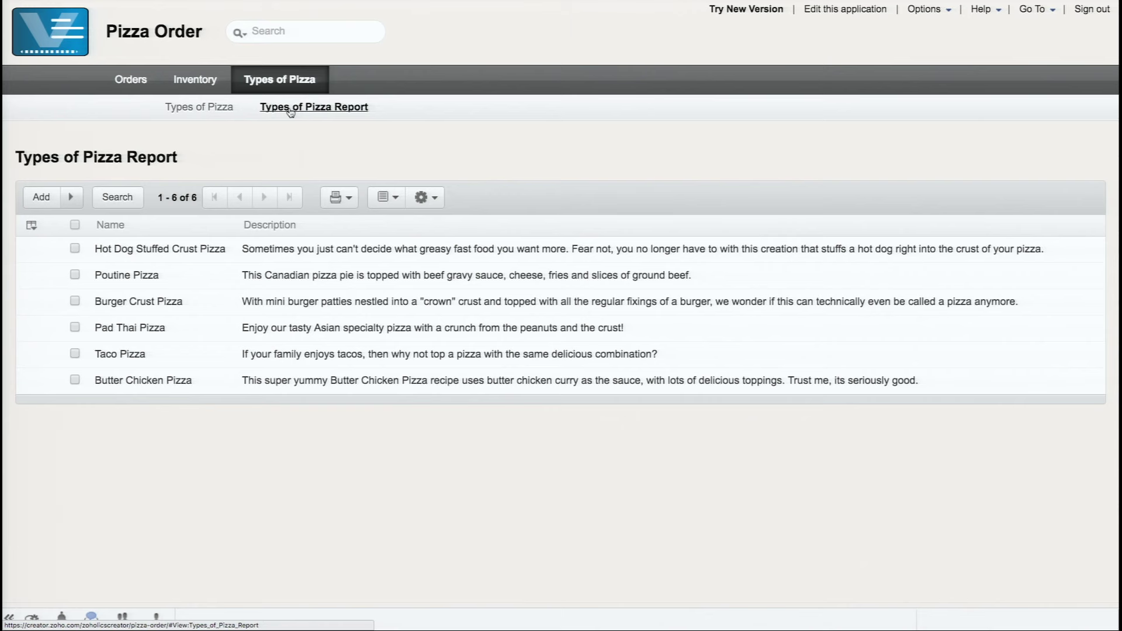
{"action": "left_click", "coordinate": [195, 80]}
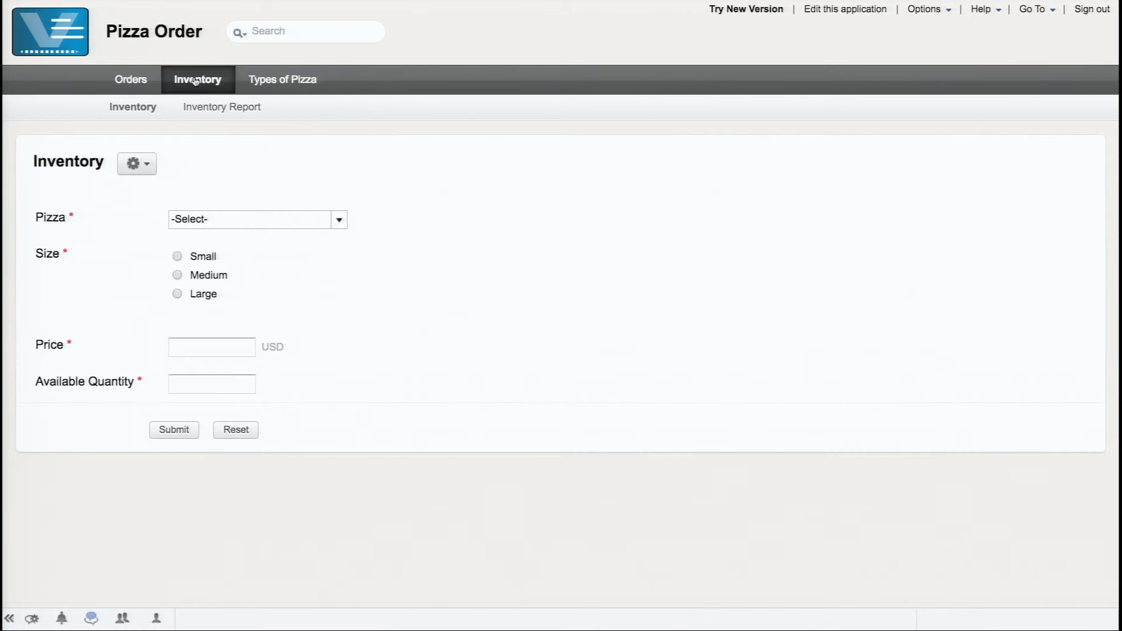
{"action": "left_click", "coordinate": [233, 110]}
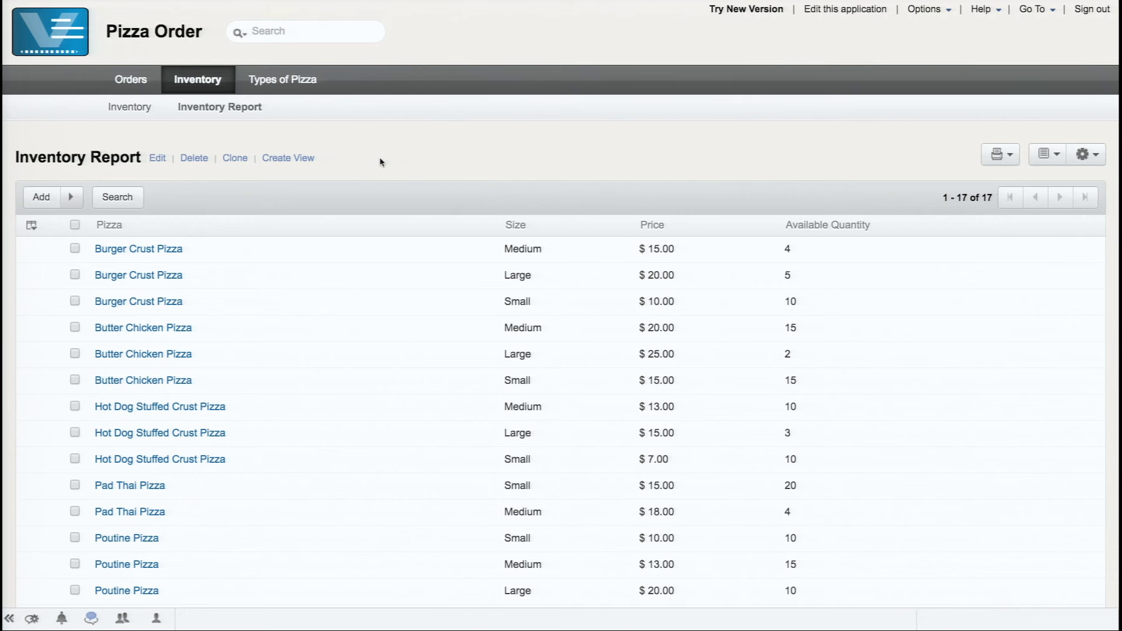
Step: Examine the Pizza lookup choices in the Inventory form and compare them with the Types of Pizza section
{"action": "left_click", "coordinate": [131, 108]}
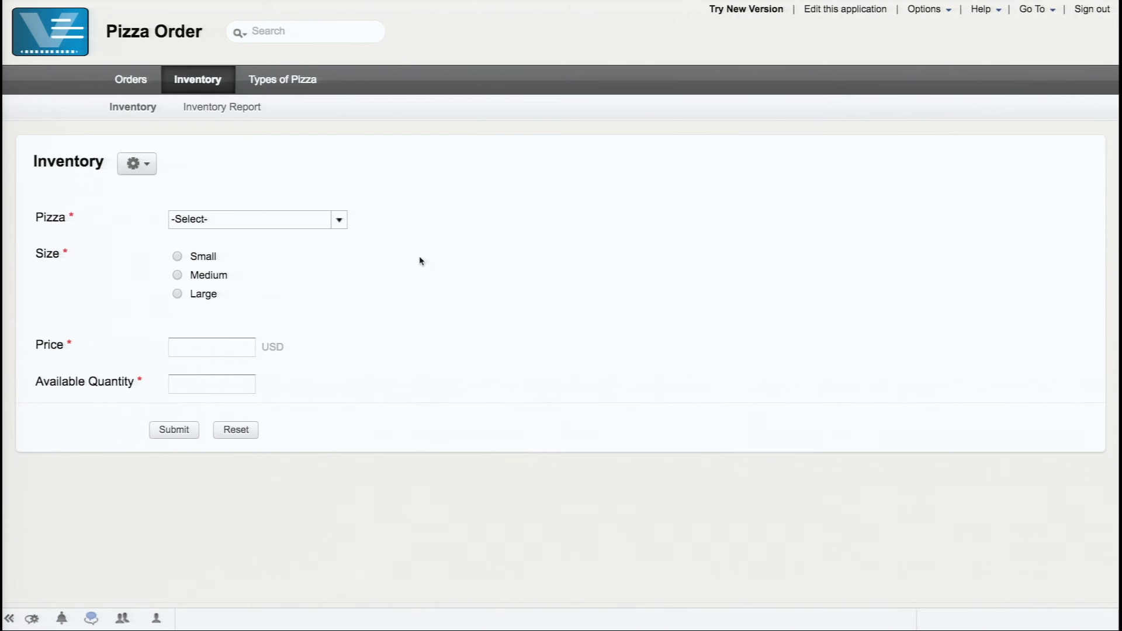
{"action": "left_click", "coordinate": [339, 221]}
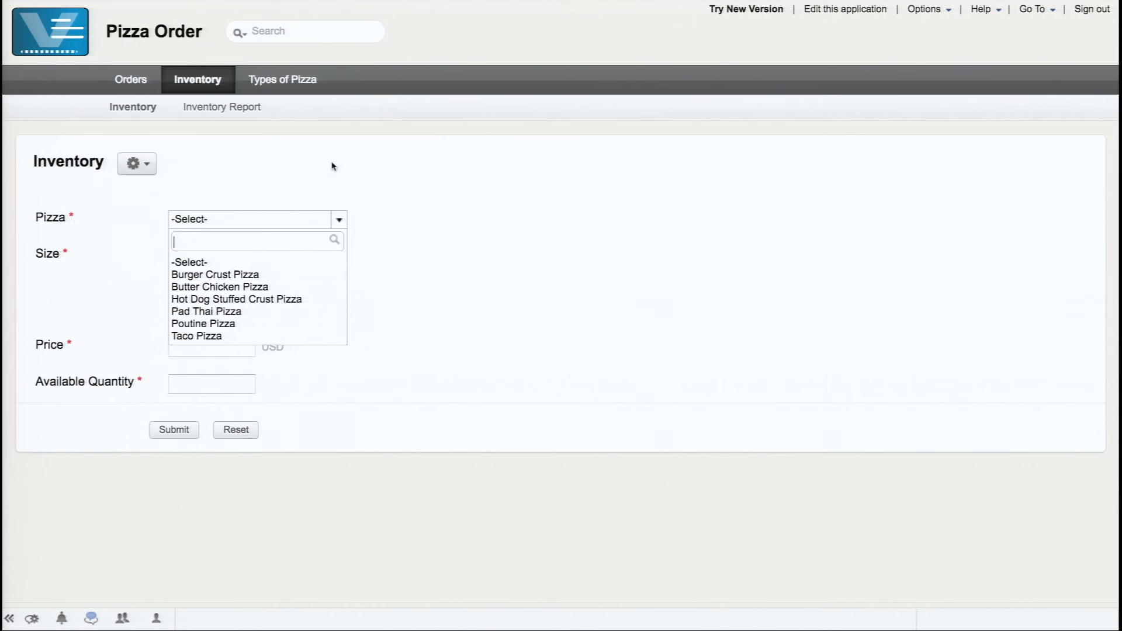
{"action": "left_click", "coordinate": [417, 193]}
{"action": "left_click", "coordinate": [284, 88]}
{"action": "left_click", "coordinate": [304, 109]}
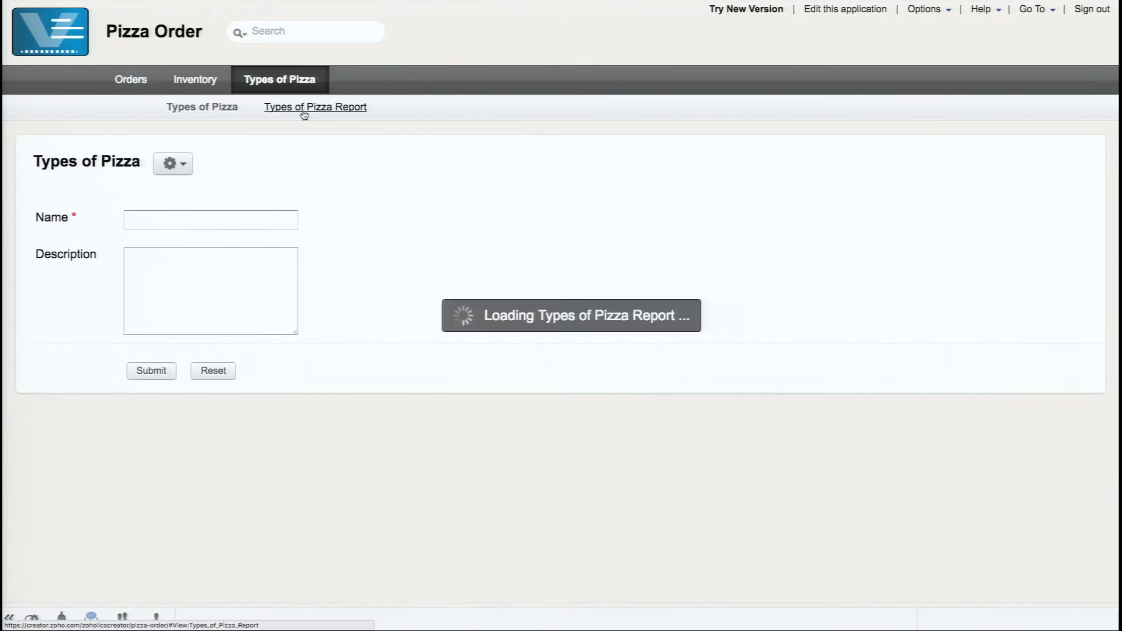
{"action": "left_click", "coordinate": [191, 78]}
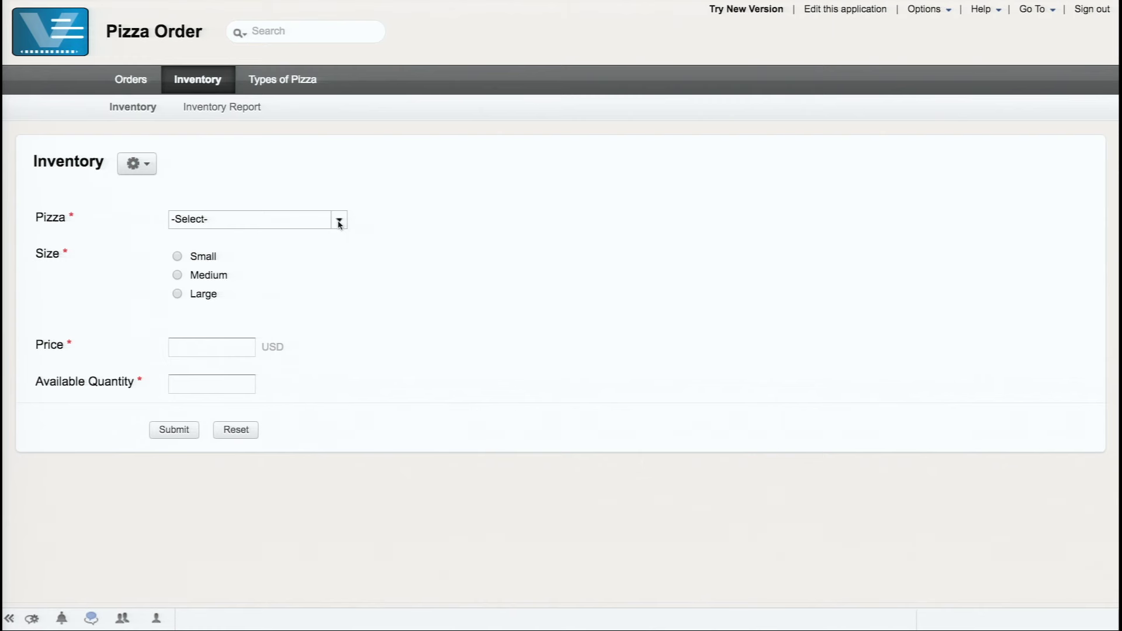
{"action": "left_click", "coordinate": [340, 222]}
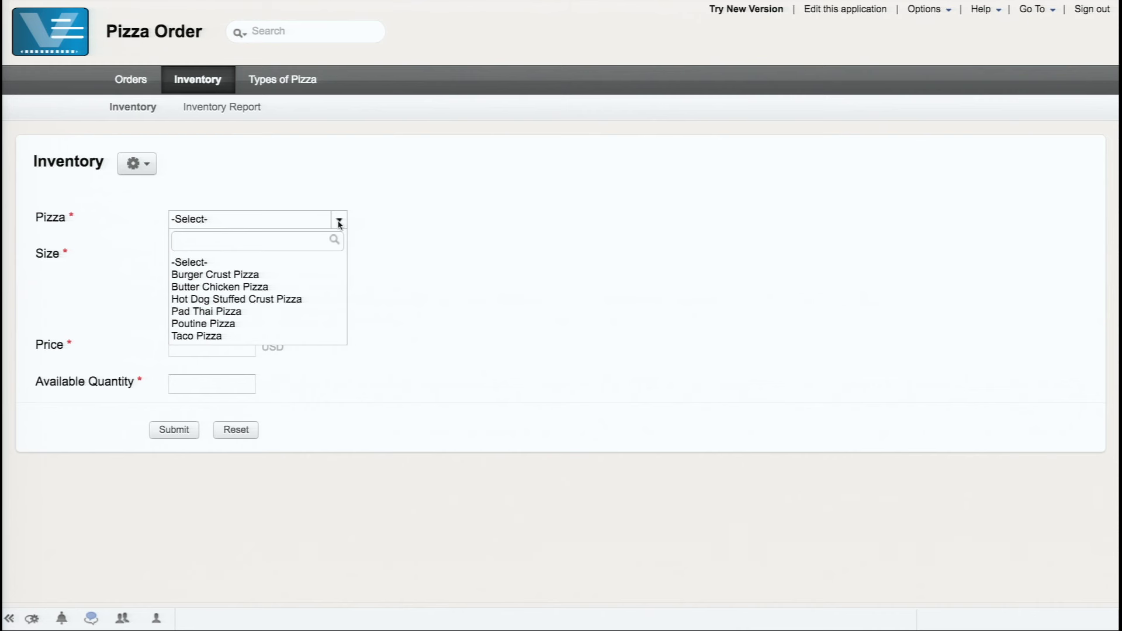
{"action": "left_click", "coordinate": [587, 217]}
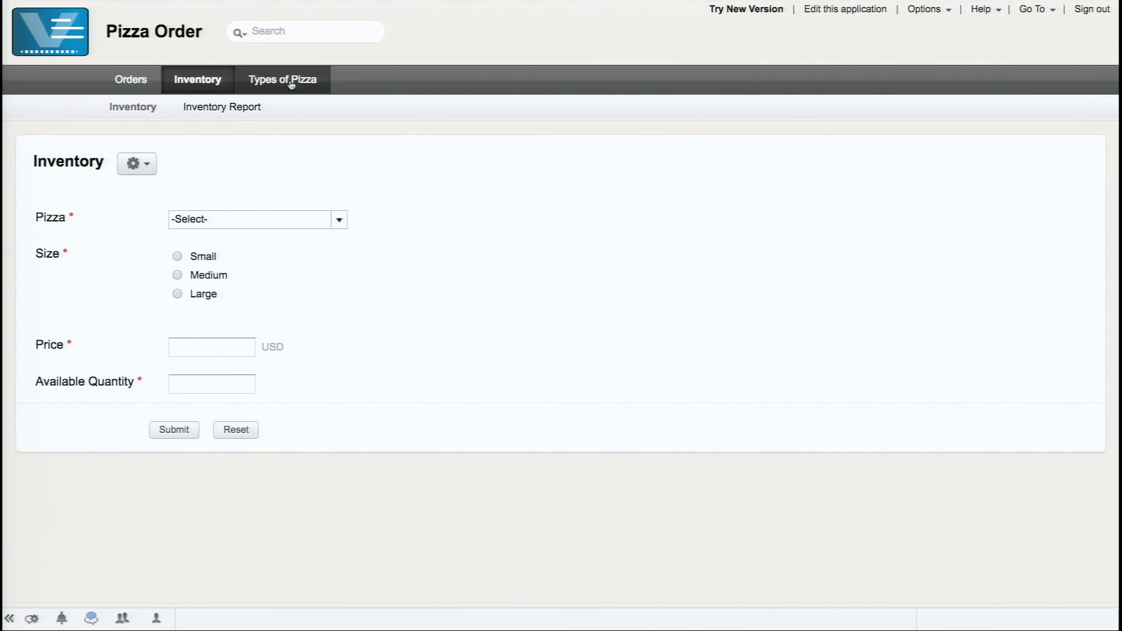
Step: View the Order form in the Orders section and open the Order Report
{"action": "left_click", "coordinate": [124, 81]}
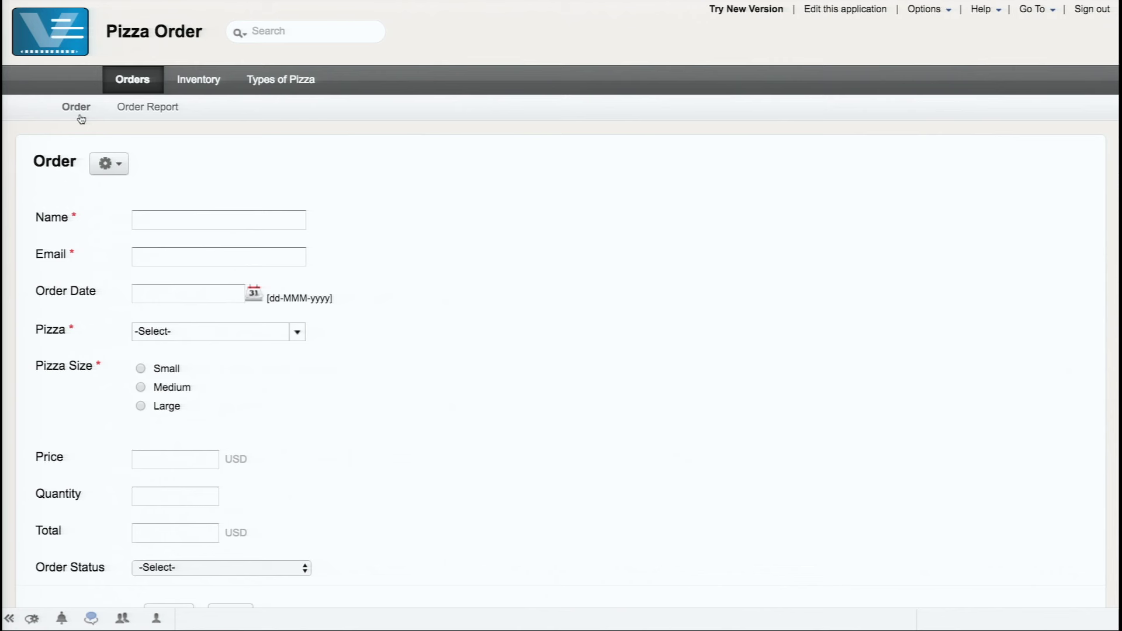
{"action": "left_click", "coordinate": [156, 113]}
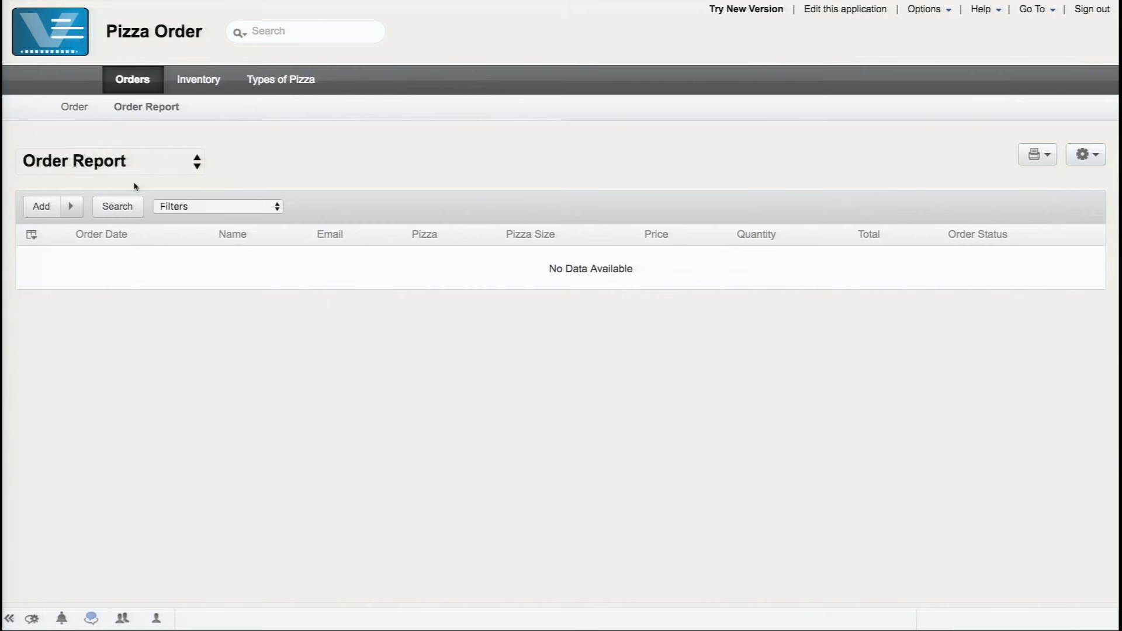
Step: Return to the Order form in the Orders section and close the browser window showing the Pizza Order application's new version
{"action": "left_click", "coordinate": [69, 110]}
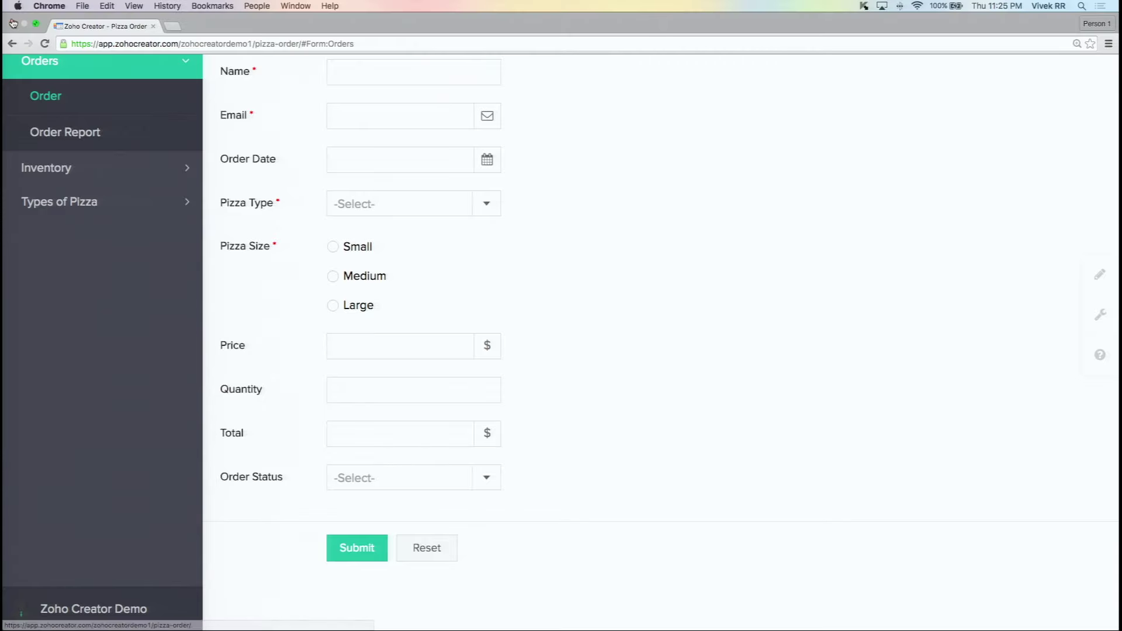
{"action": "left_click", "coordinate": [13, 25]}
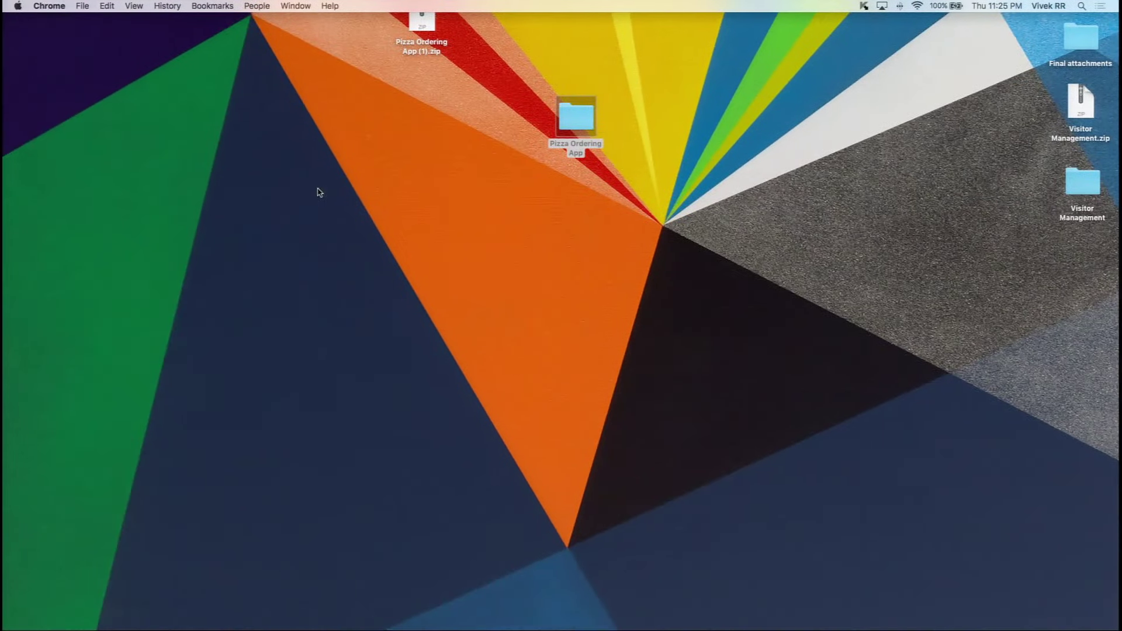
{"action": "key", "text": "ctrl+Right"}
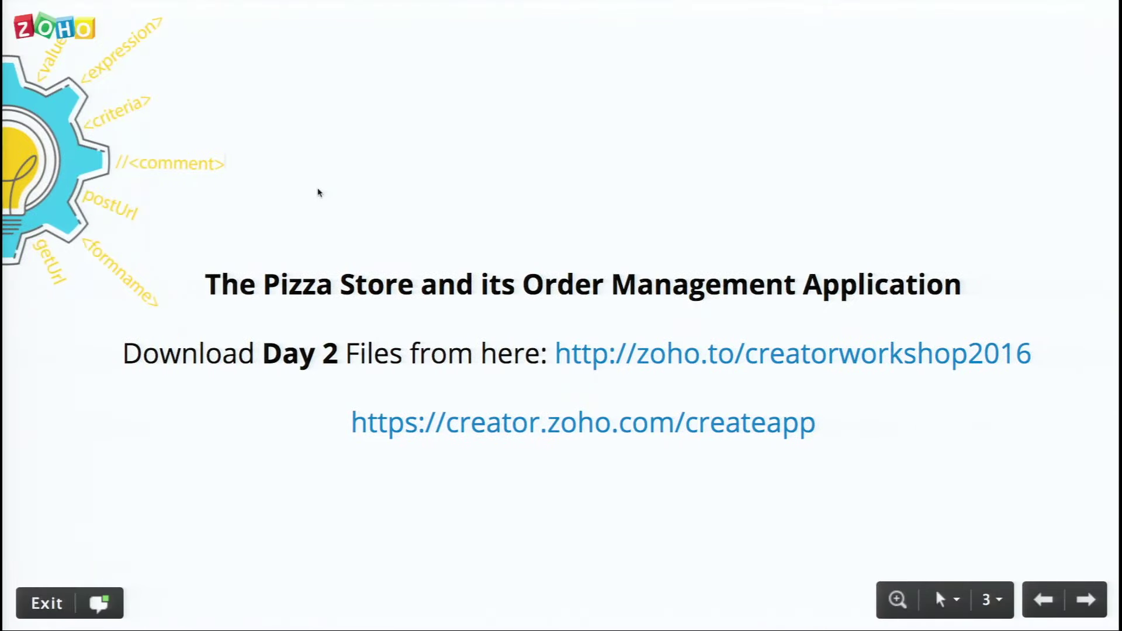
{"action": "key", "text": "Right"}
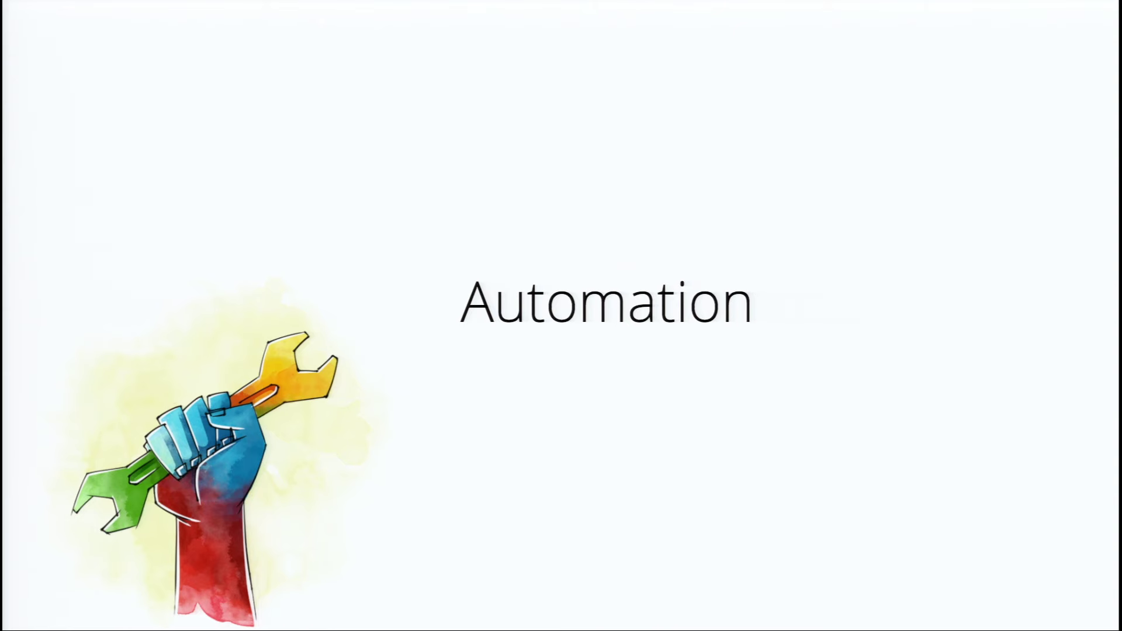
{"action": "key", "text": "Right"}
{"action": "key", "text": "Right"}
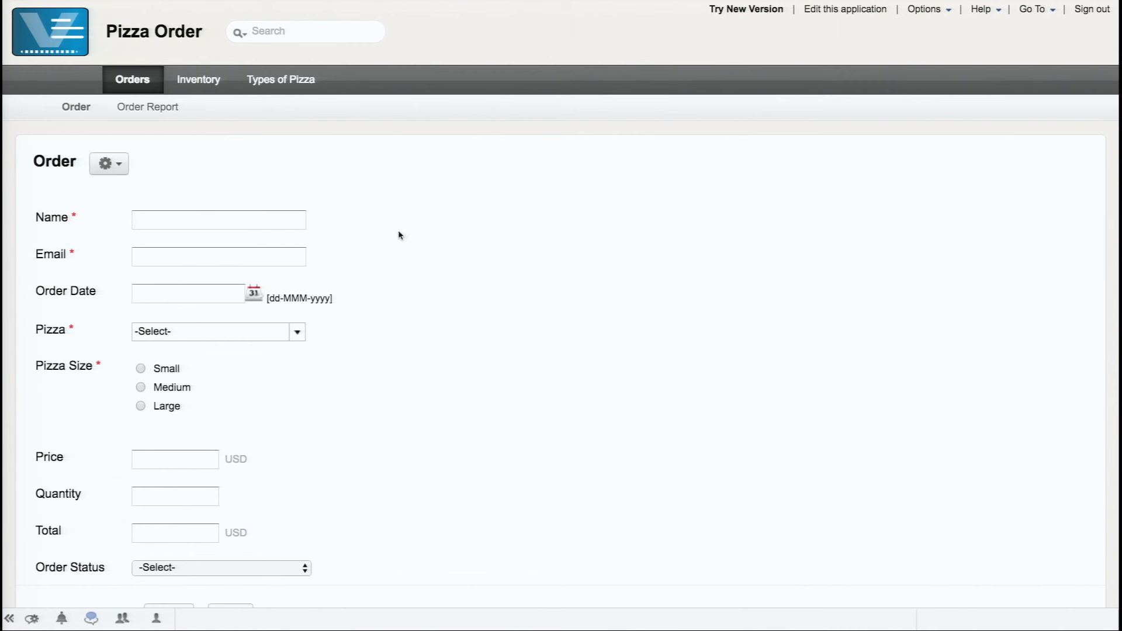
Step: Open the calendar of the Order Date field in the Order form
{"action": "left_click", "coordinate": [253, 298]}
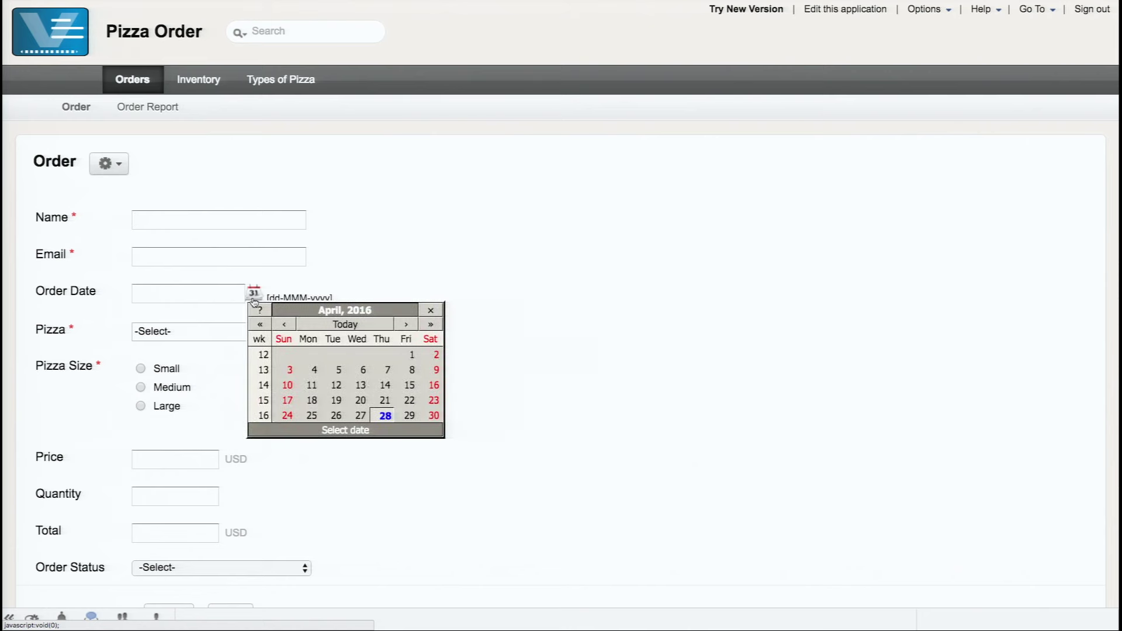